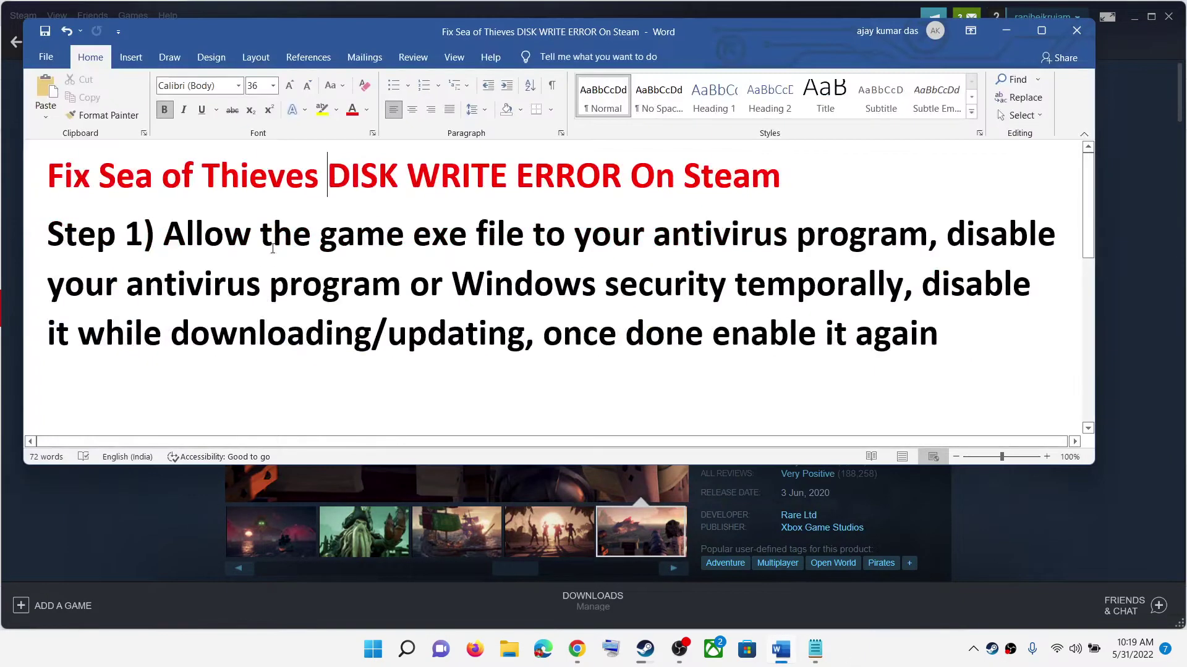
# Highlight the Step 1 instruction text and the phrase 'your antivirus'.
pyautogui.moveTo(161, 227); pyautogui.dragTo(868, 224)
pyautogui.click(251, 234)
pyautogui.moveTo(251, 234); pyautogui.dragTo(408, 233)
pyautogui.moveTo(505, 226); pyautogui.dragTo(796, 230)
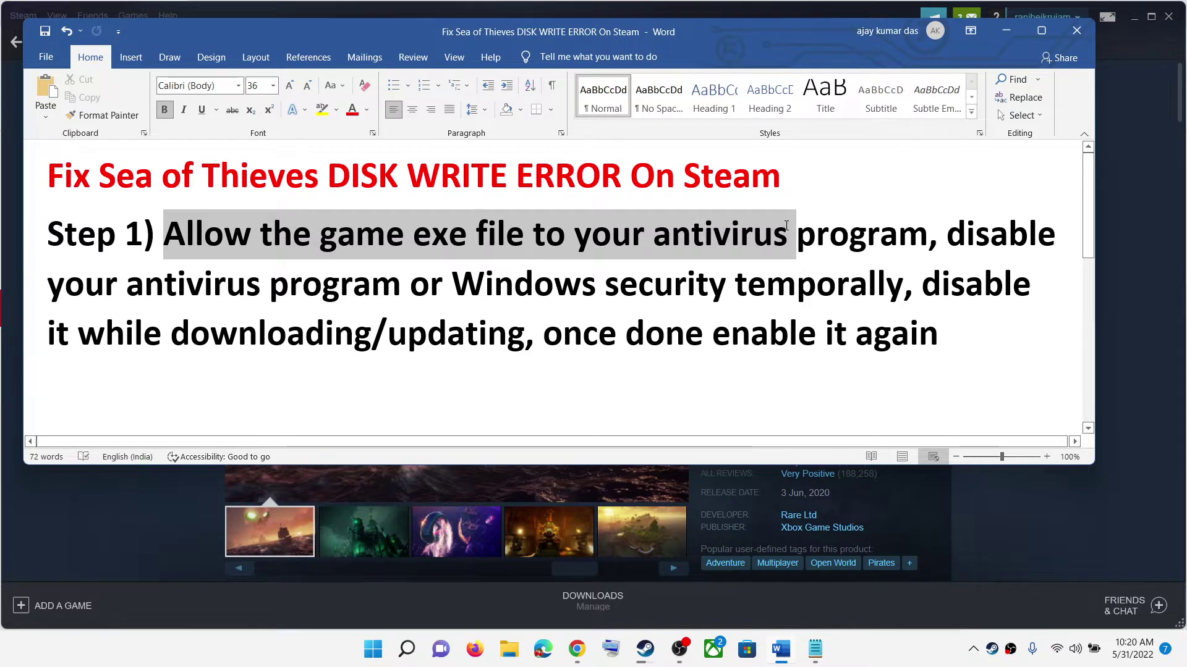
pyautogui.click(613, 188)
# Highlight 'DISK WRITE ERROR' in the title and 'your antivirus program', then open the Start menu.
pyautogui.moveTo(613, 188); pyautogui.dragTo(329, 185)
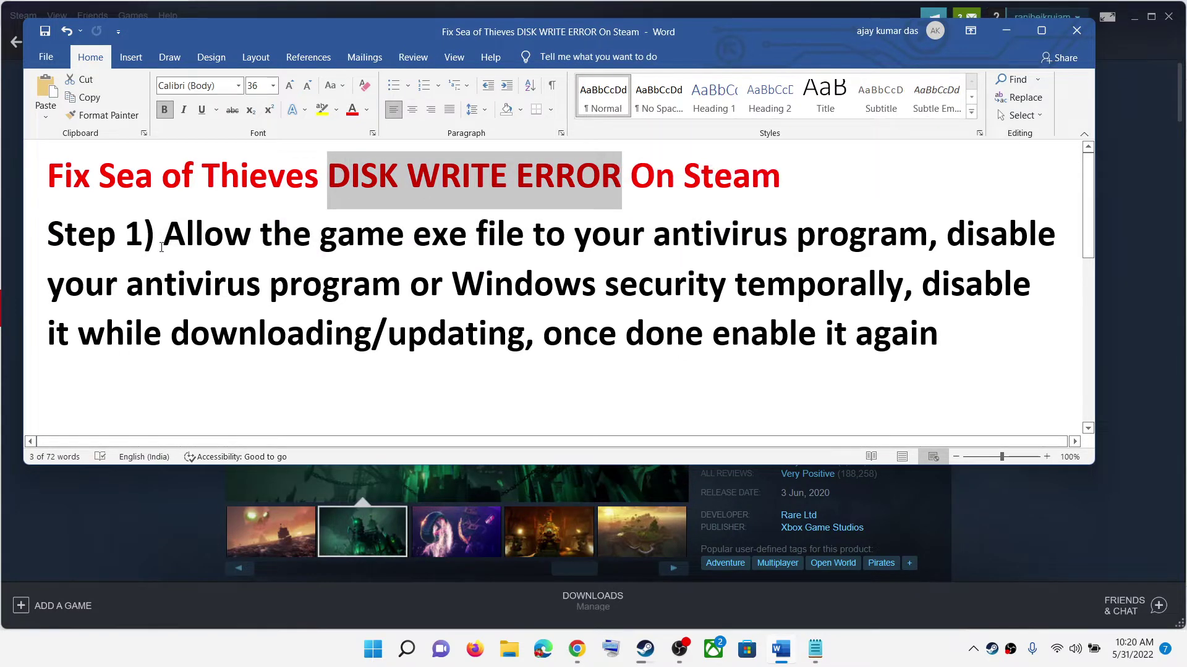
pyautogui.moveTo(162, 244); pyautogui.dragTo(744, 246)
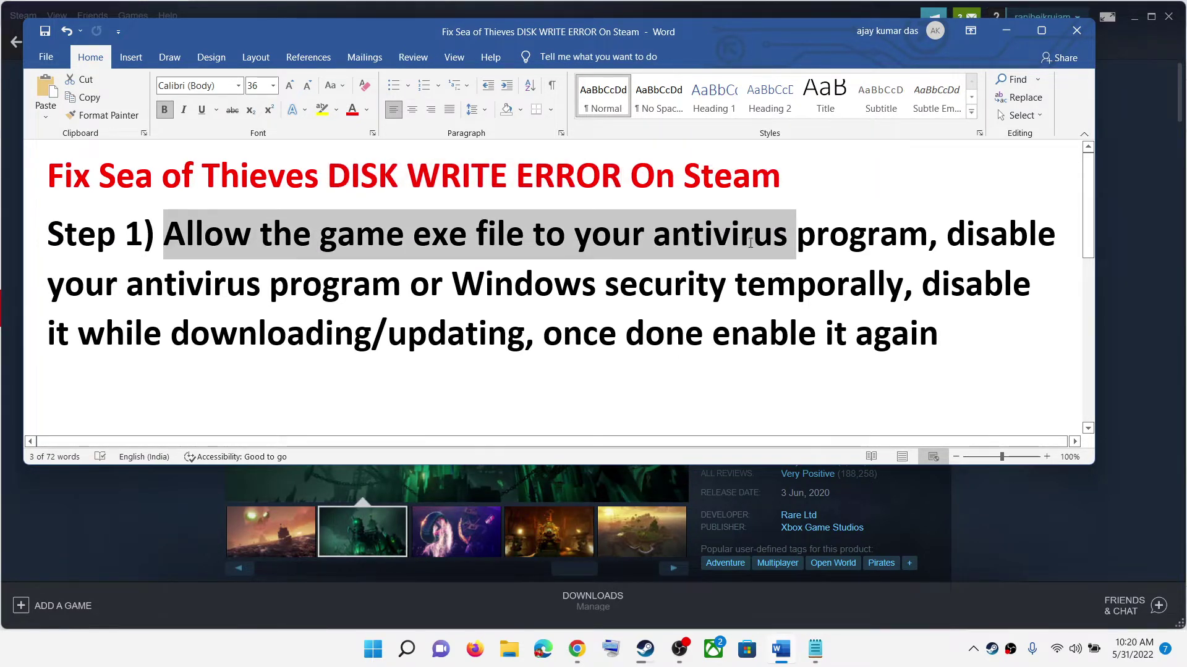
pyautogui.moveTo(842, 233); pyautogui.dragTo(859, 235)
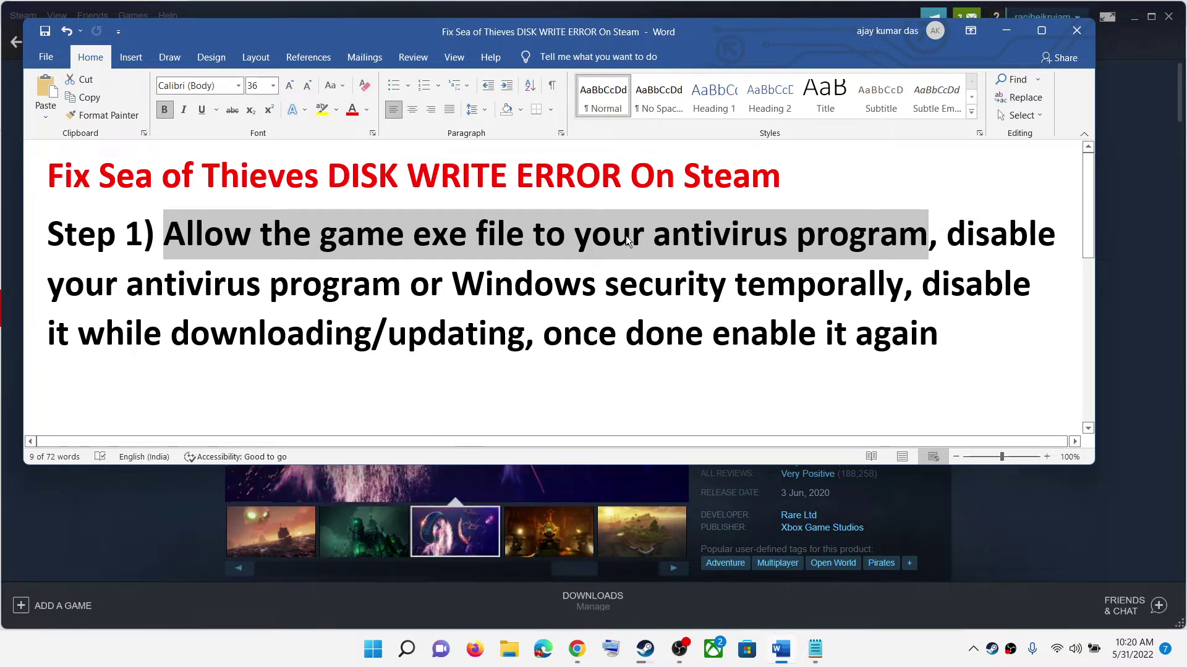
pyautogui.click(597, 246)
pyautogui.moveTo(592, 244); pyautogui.dragTo(816, 244)
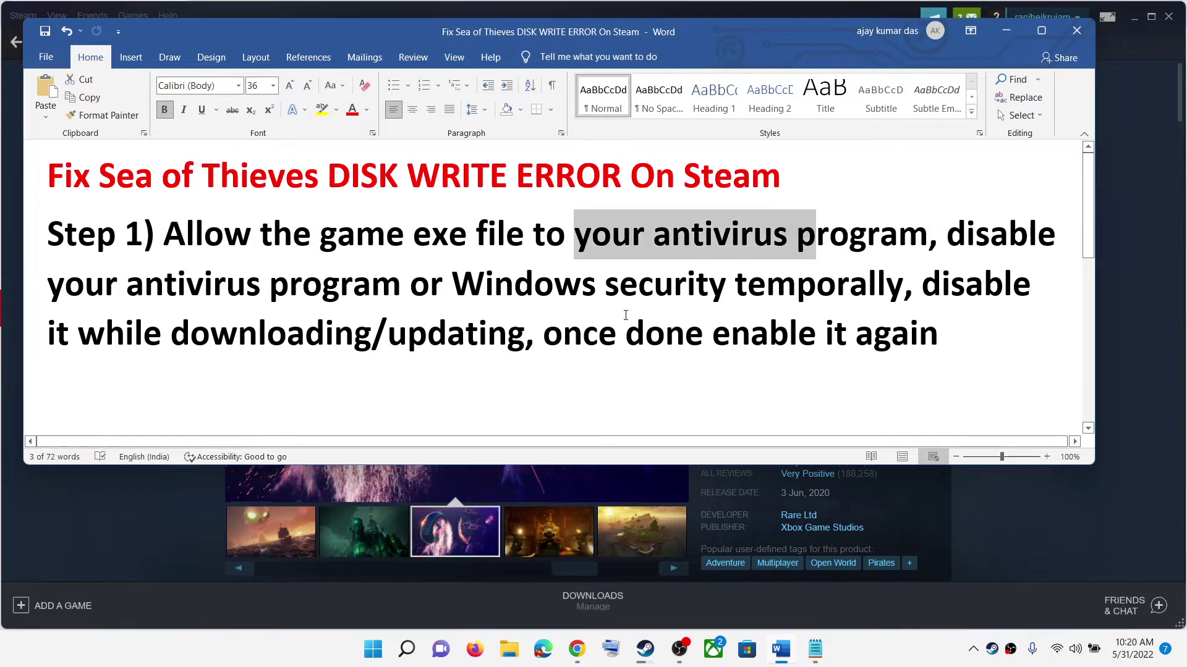
pyautogui.click(373, 648)
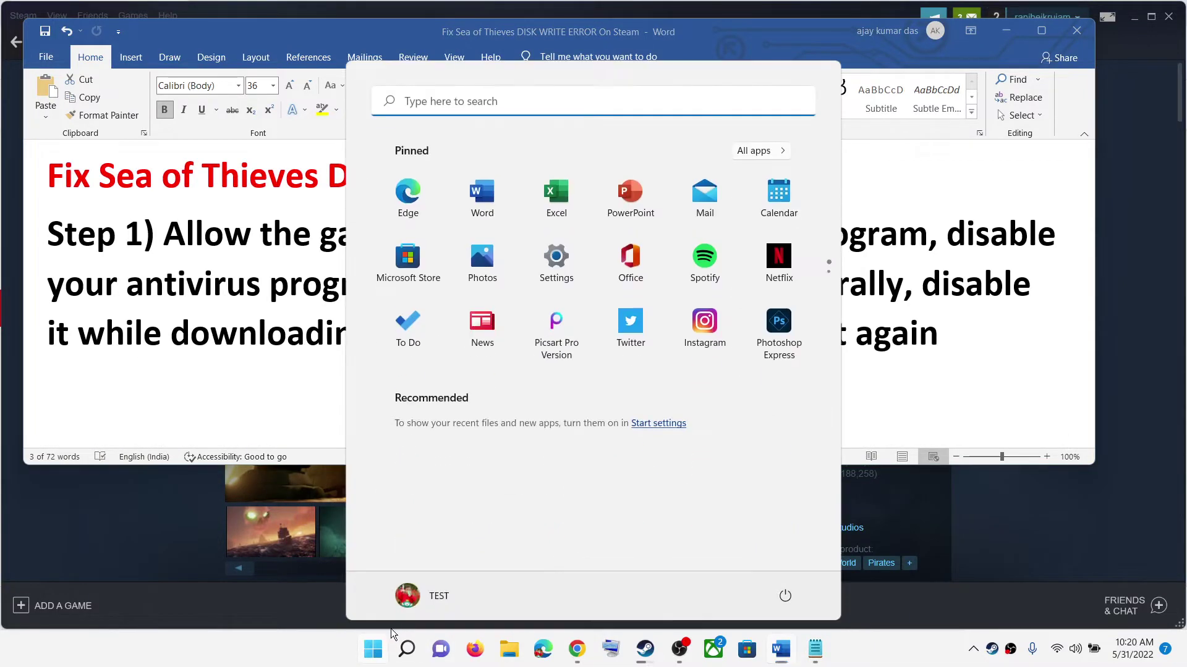
# Go through Settings > Privacy & security > Windows Security to Virus & threat protection.
pyautogui.click(562, 276)
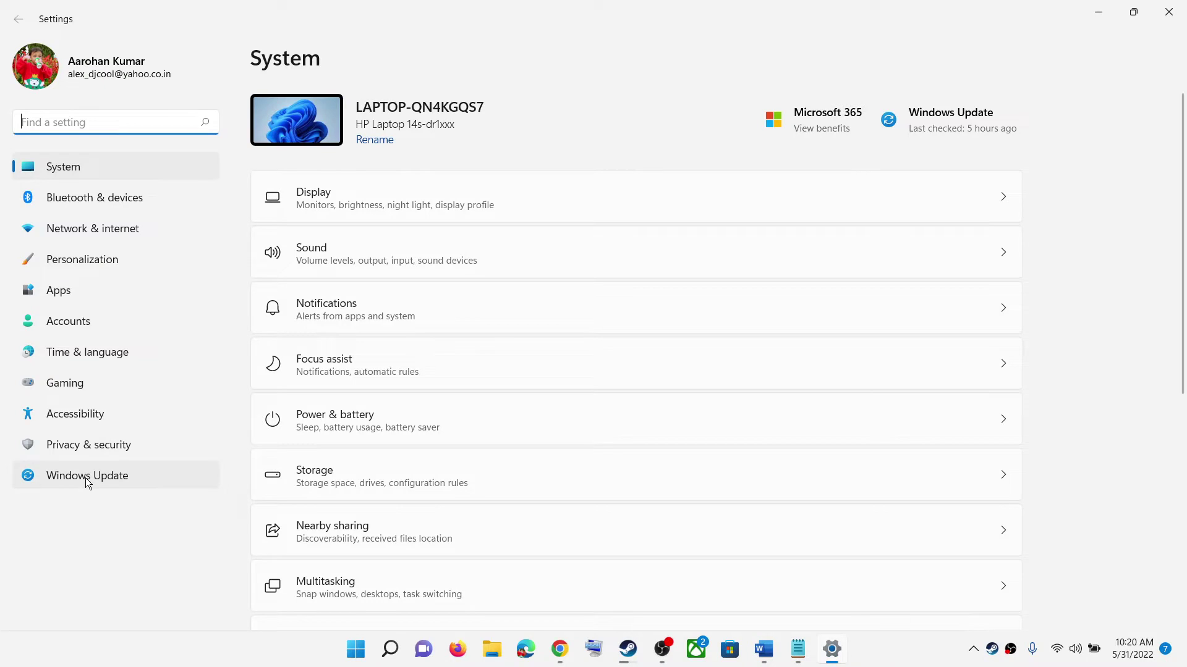
pyautogui.click(100, 445)
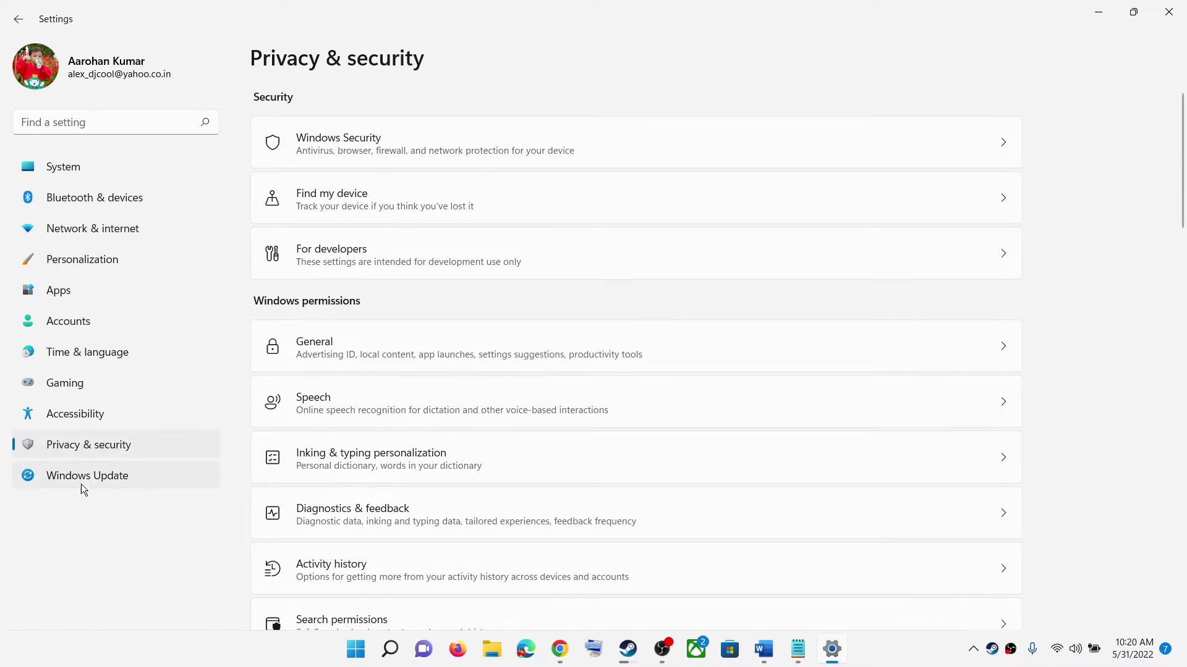
pyautogui.click(405, 145)
pyautogui.scroll(-1, 444, 398)
pyautogui.scroll(1, 444, 398)
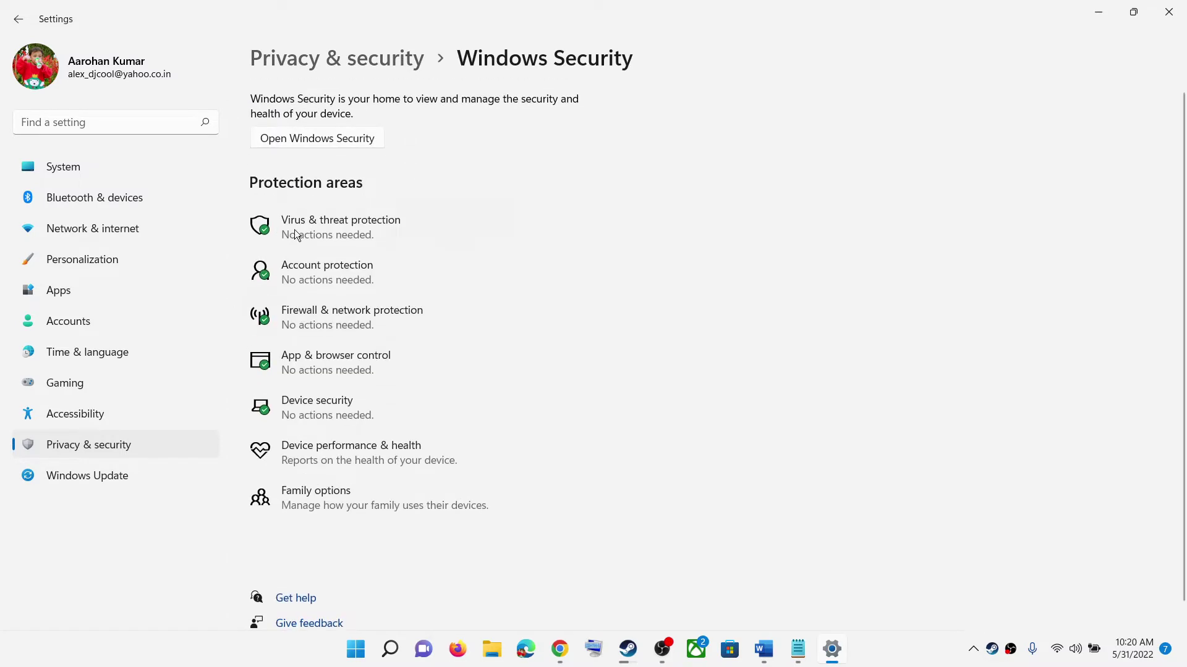
pyautogui.click(328, 227)
pyautogui.scroll(-2, 425, 495)
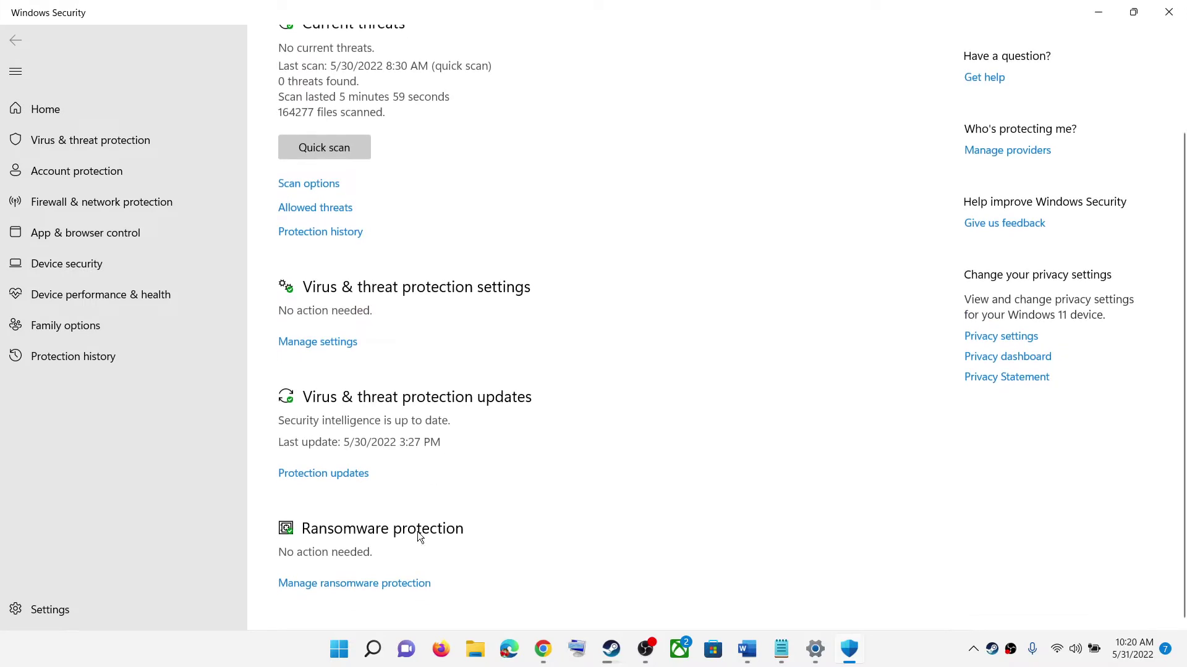
# Open Controlled folder access allowed apps under ransomware protection, approve UAC, and start adding an app.
pyautogui.click(359, 587)
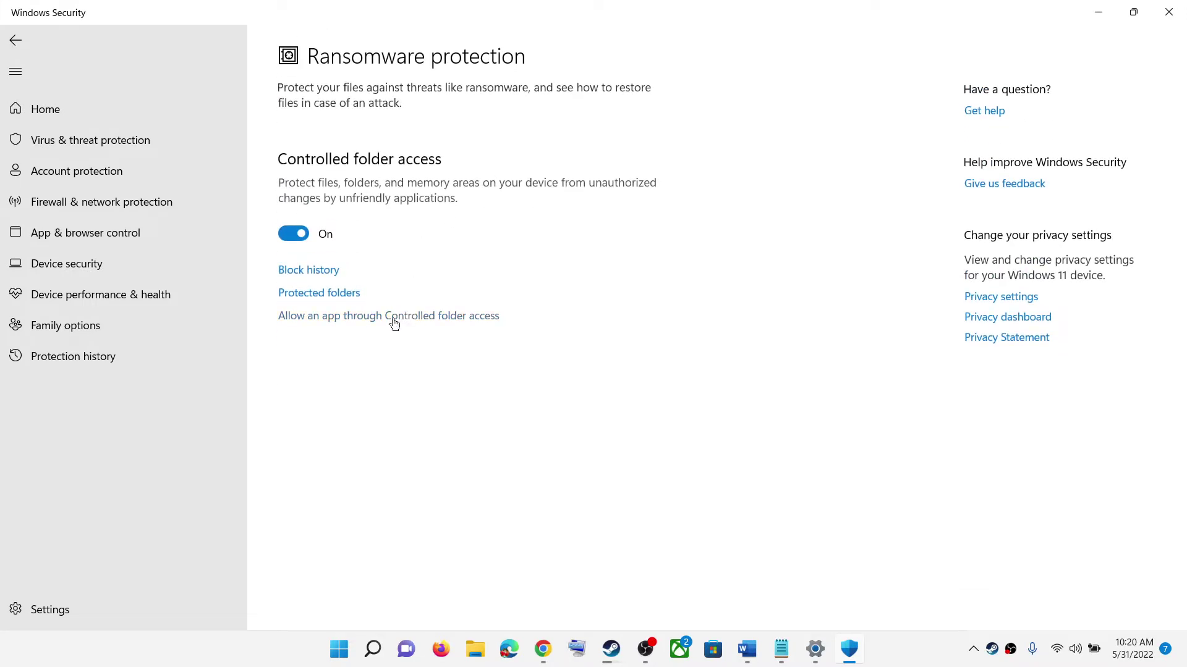
pyautogui.click(410, 318)
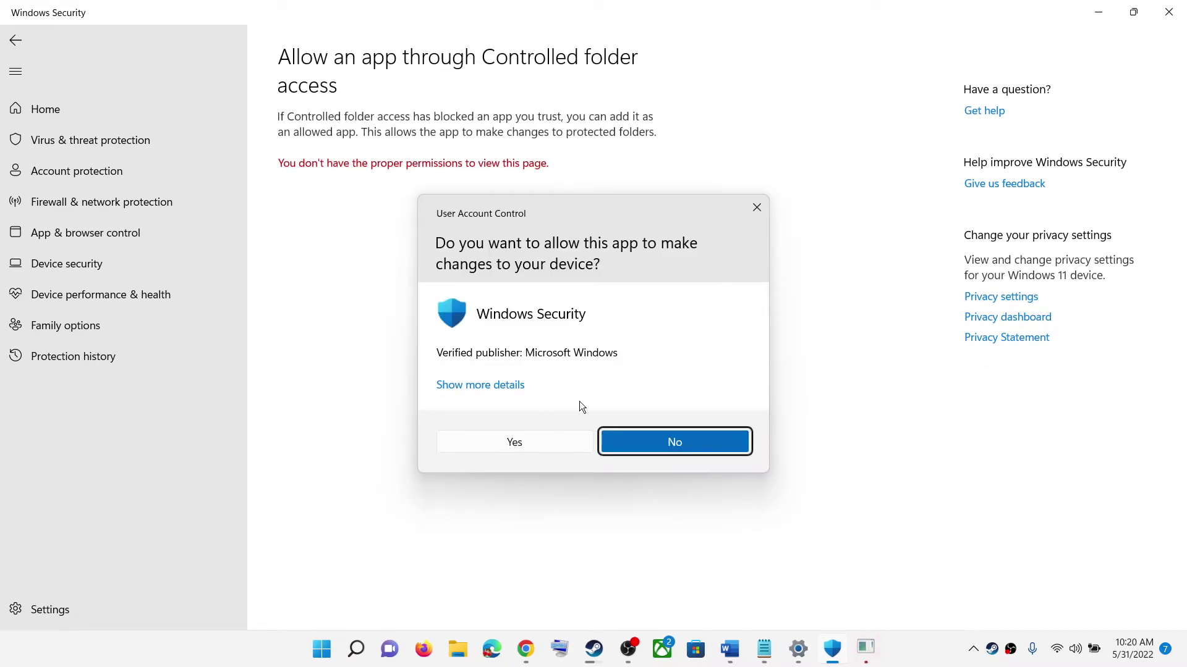
pyautogui.click(511, 442)
pyautogui.scroll(-2, 486, 196)
pyautogui.click(356, 72)
# Browse all apps and open the C:\Program Files (x86) folder.
pyautogui.click(362, 129)
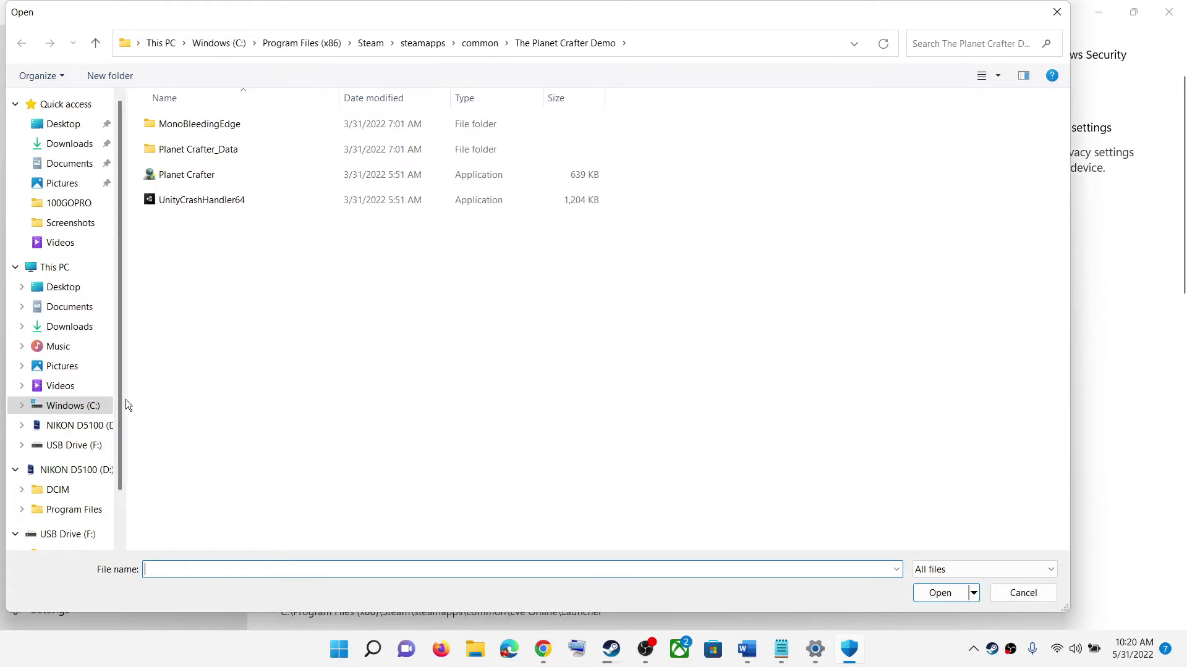
pyautogui.click(69, 406)
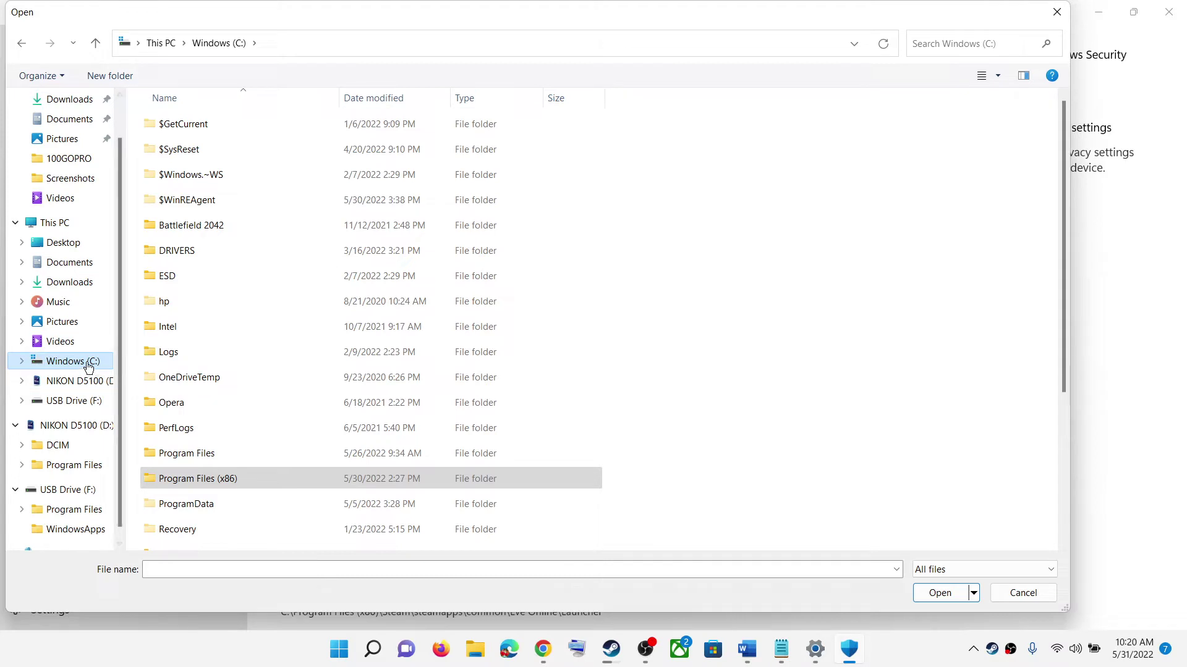
pyautogui.click(173, 480)
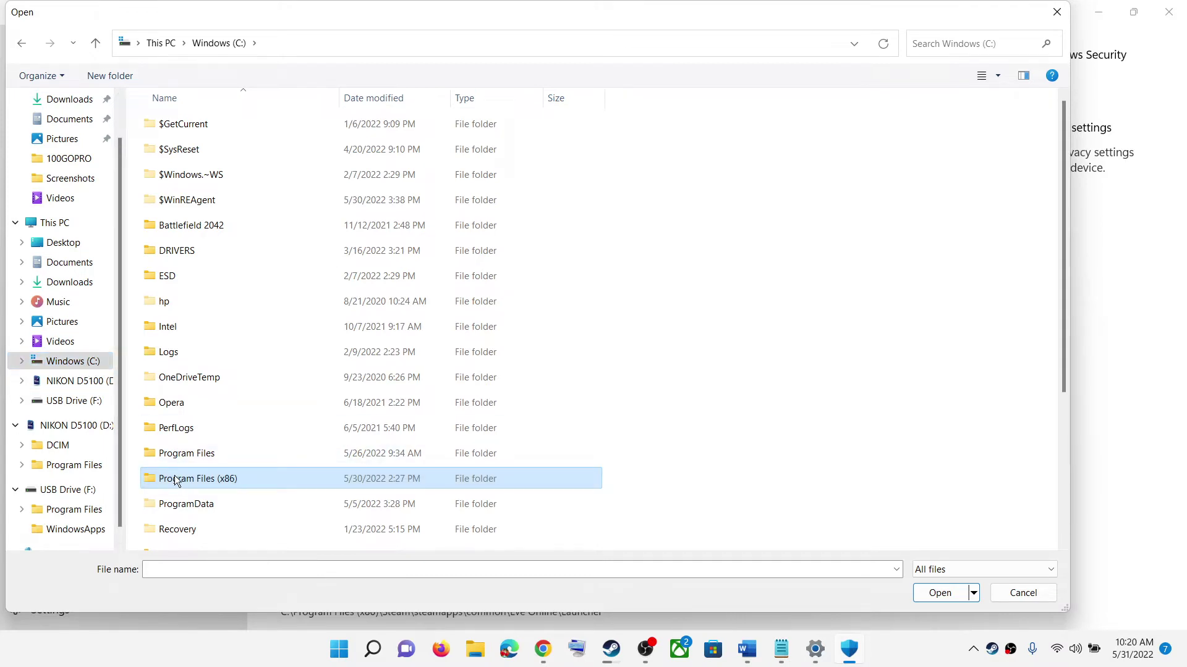
pyautogui.doubleClick(176, 479)
pyautogui.scroll(-7, 210, 402)
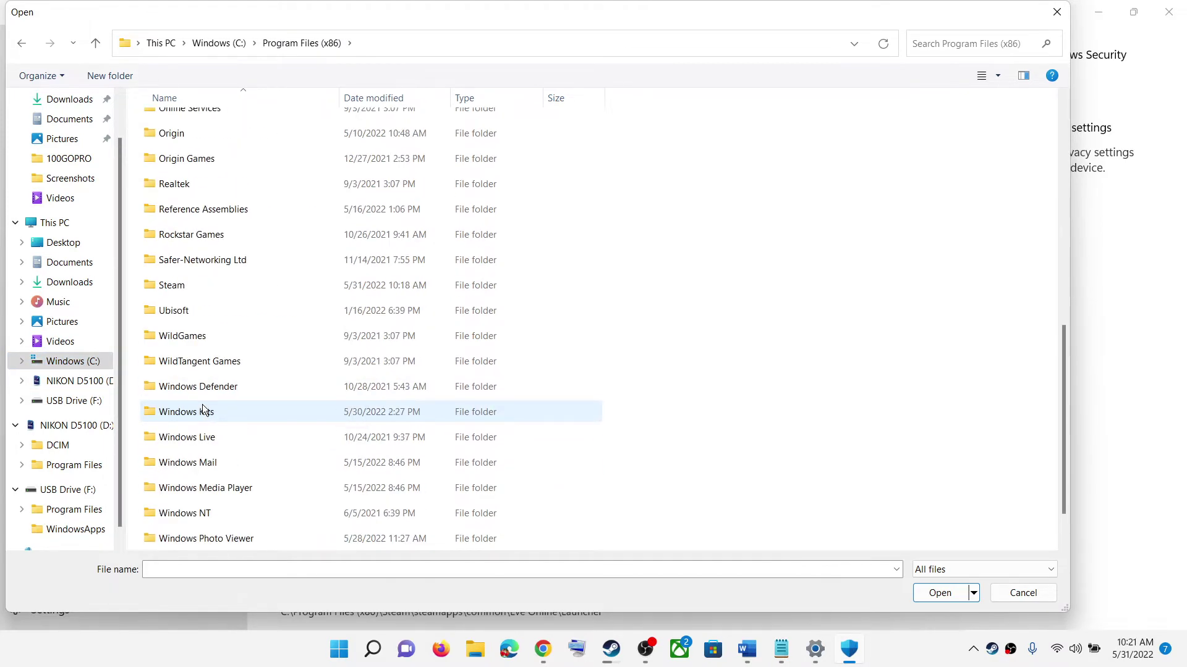
# Go to Steam\steamapps\common\The Planet Crafter Demo and allow Planet Crafter.
pyautogui.doubleClick(198, 285)
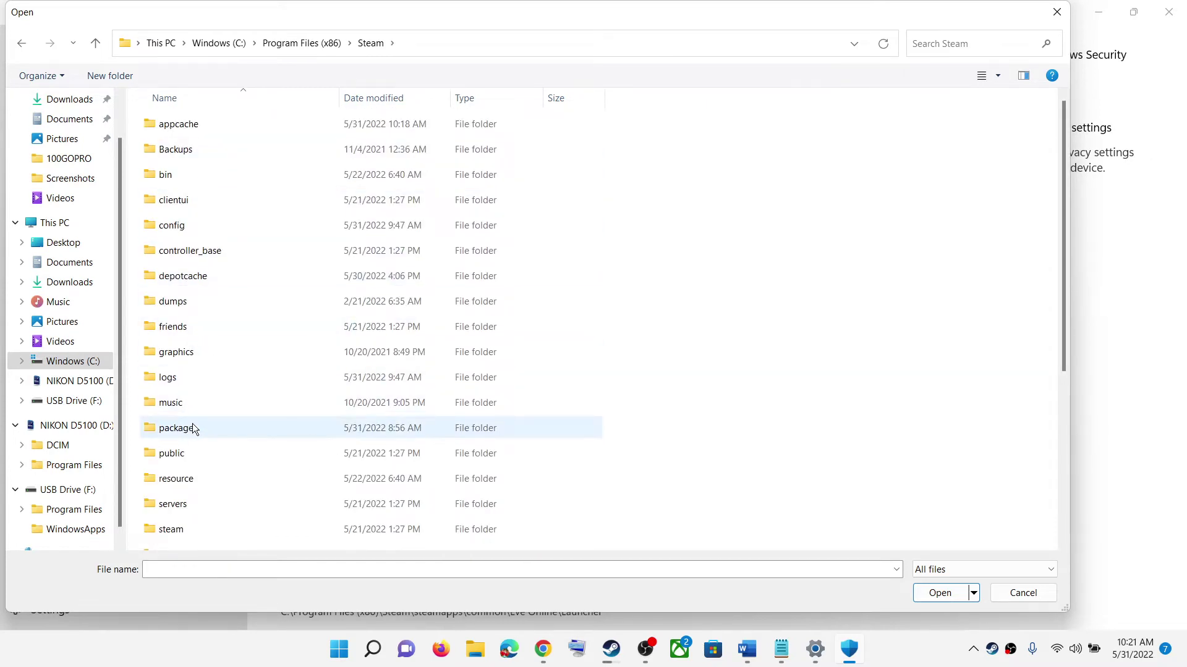
pyautogui.scroll(-3, 192, 414)
pyautogui.doubleClick(201, 335)
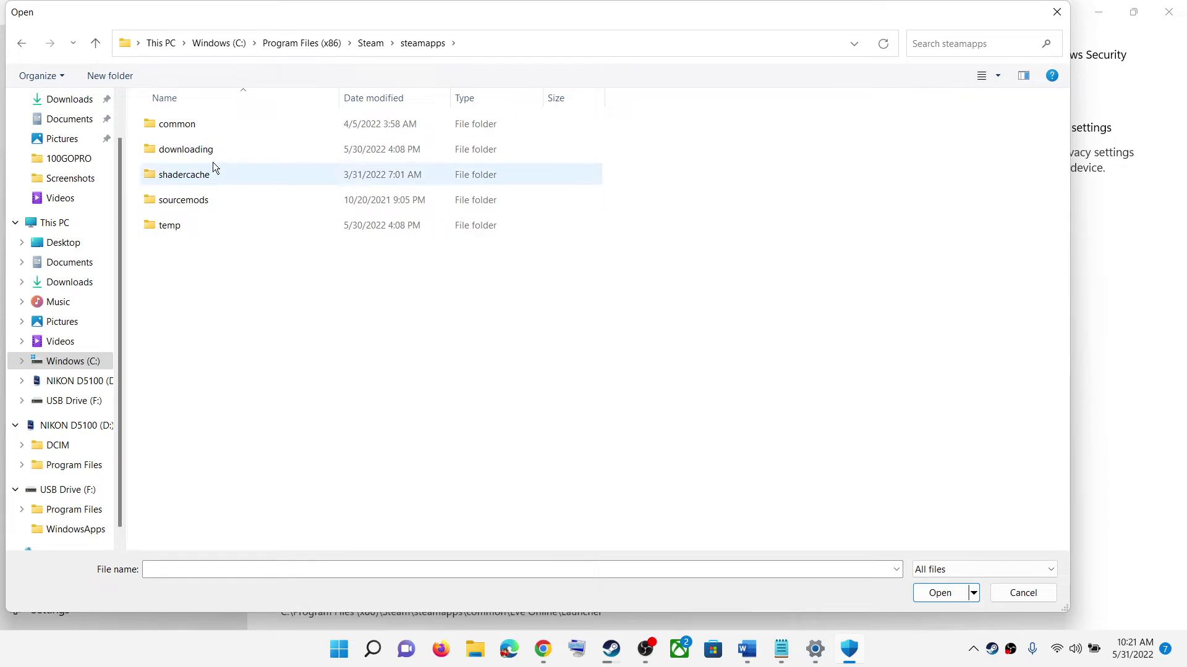
pyautogui.doubleClick(215, 128)
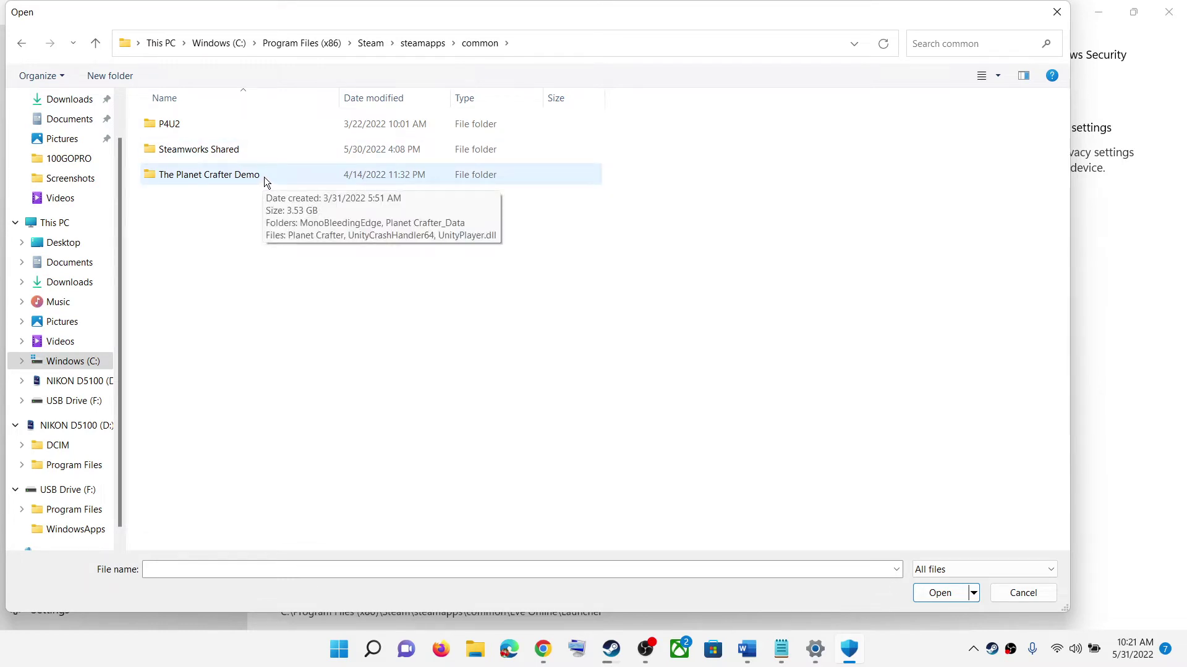
pyautogui.doubleClick(228, 177)
pyautogui.click(194, 176)
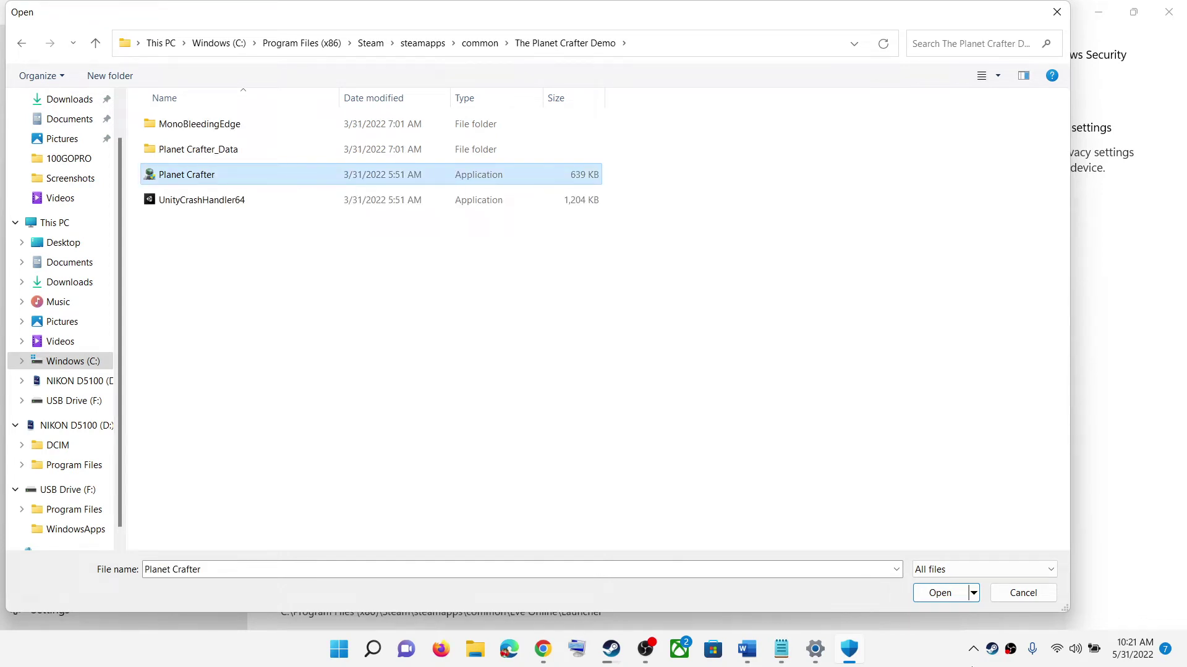
pyautogui.click(921, 592)
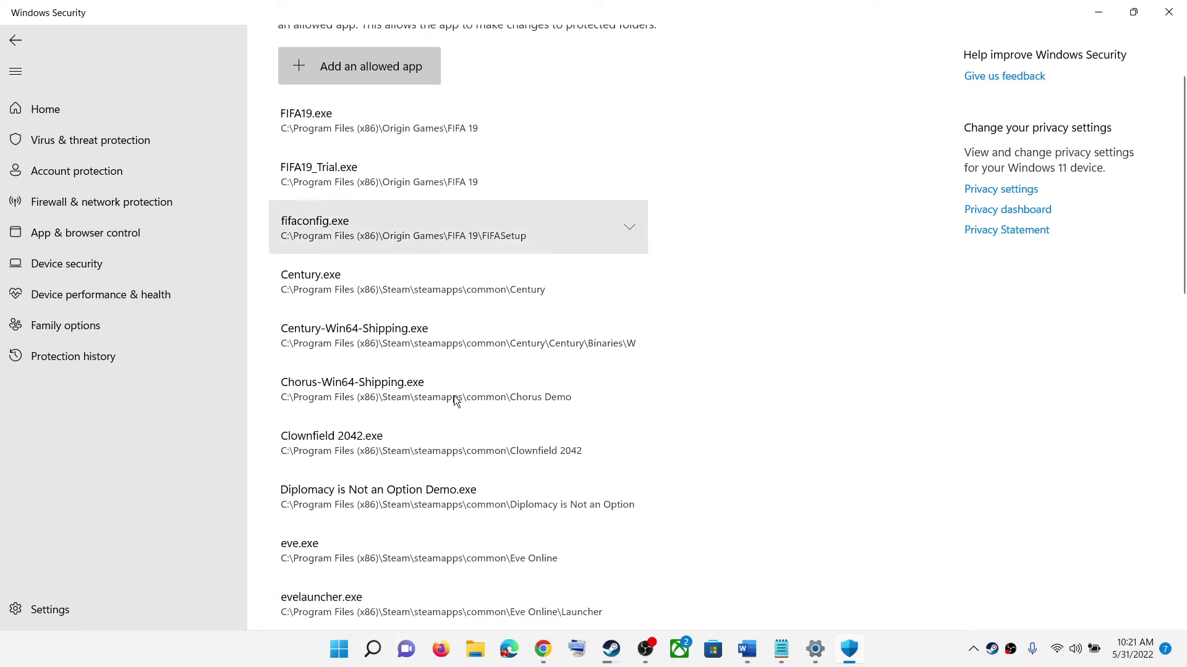
# Close Windows Security and highlight 'Windows security temporally' and 'antivirus program' in Step 1.
pyautogui.click(1162, 15)
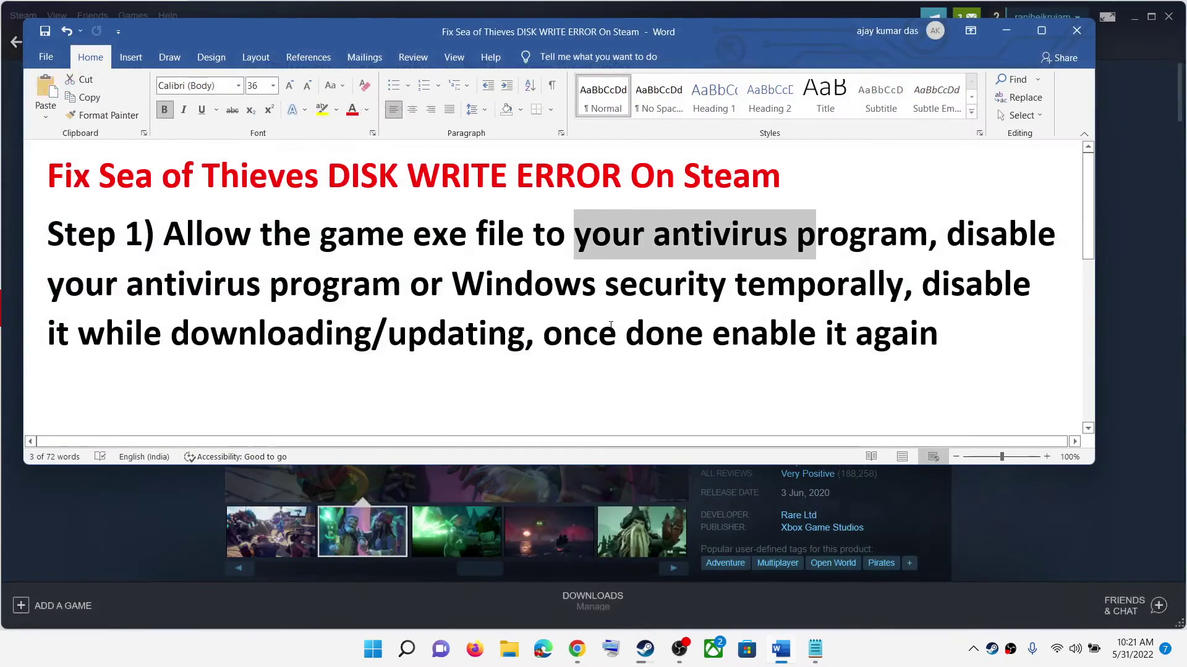
pyautogui.click(612, 325)
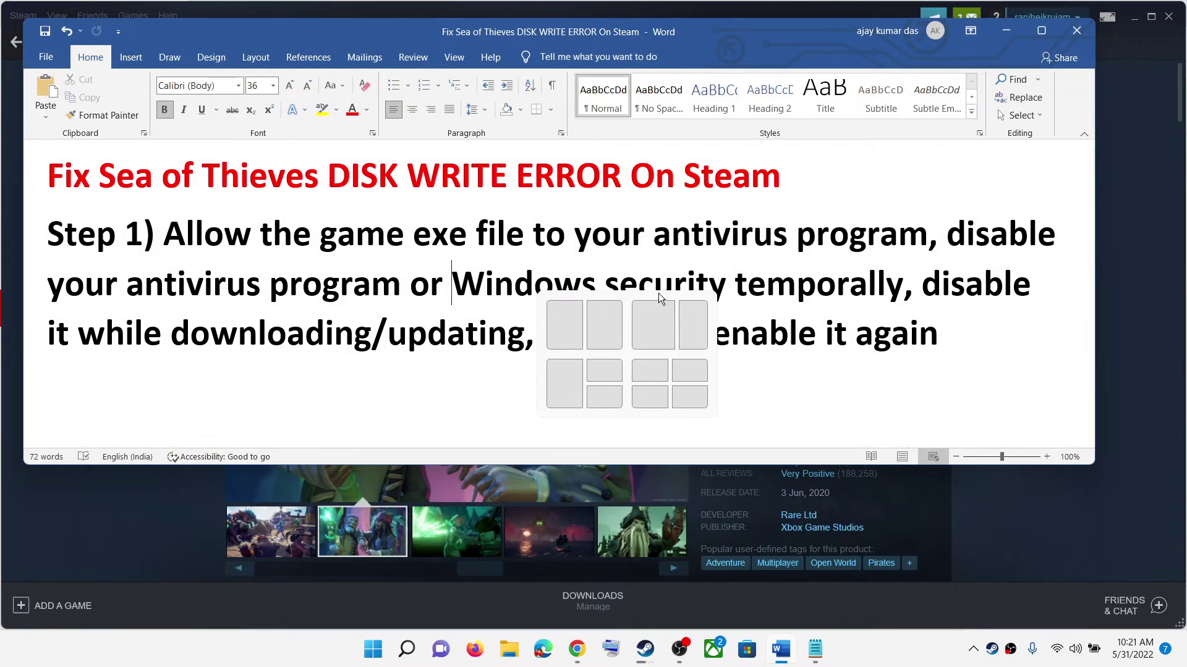
pyautogui.click(458, 283)
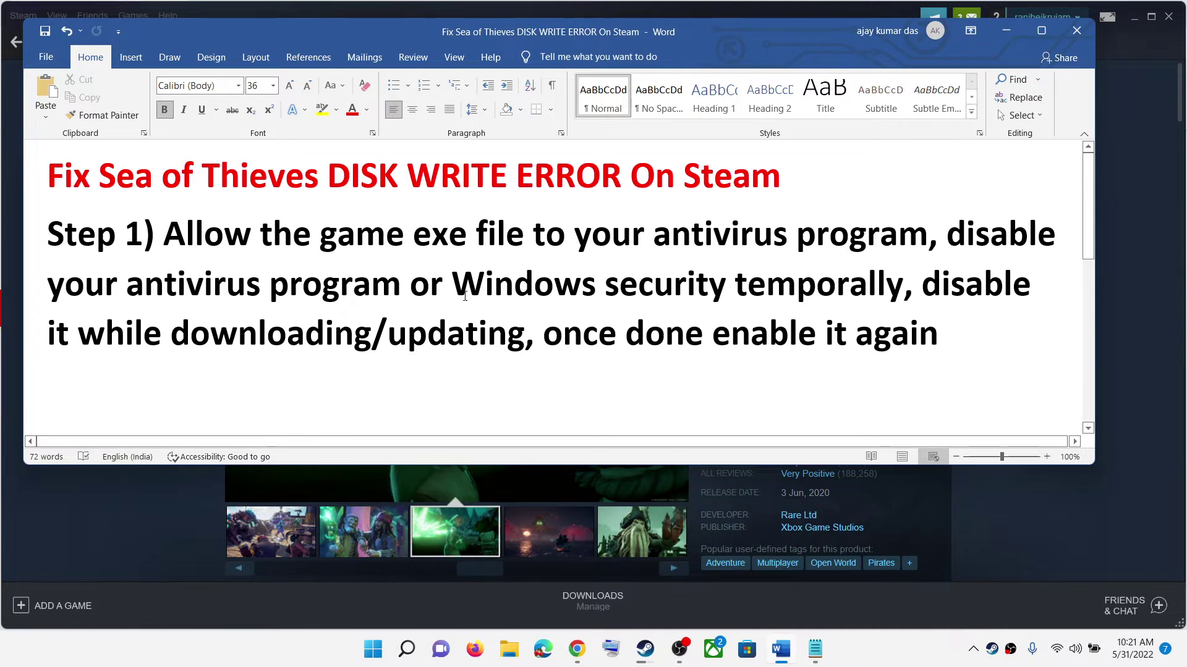
pyautogui.moveTo(455, 286); pyautogui.dragTo(794, 283)
pyautogui.moveTo(654, 235); pyautogui.dragTo(857, 221)
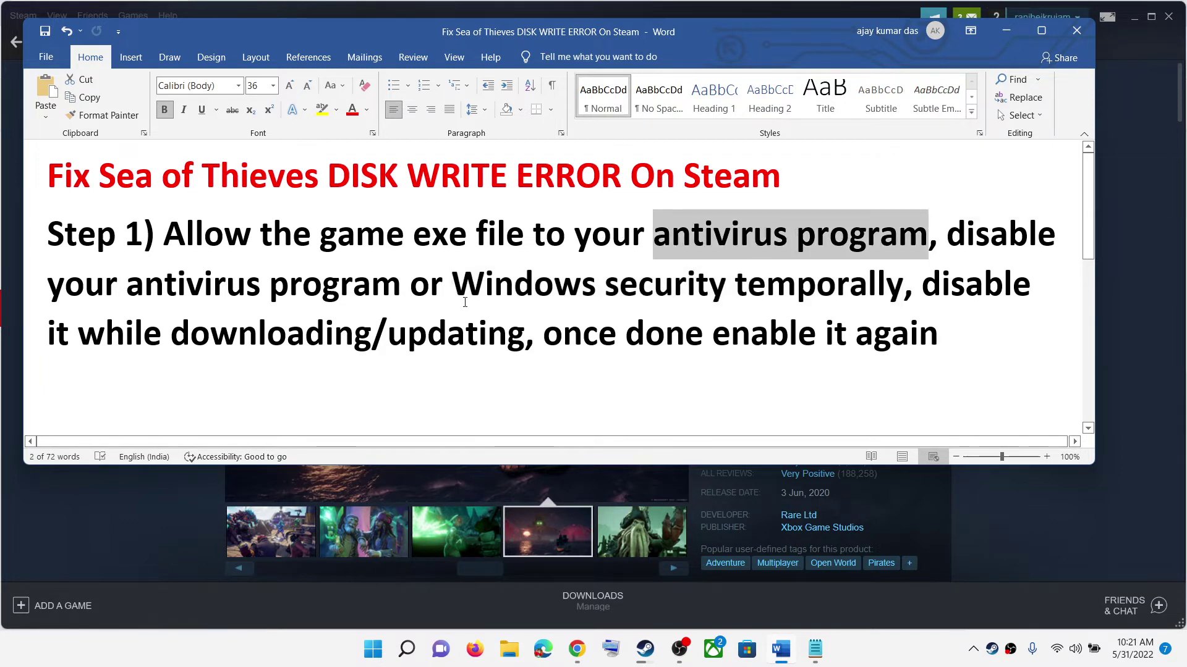
pyautogui.moveTo(463, 295); pyautogui.dragTo(803, 291)
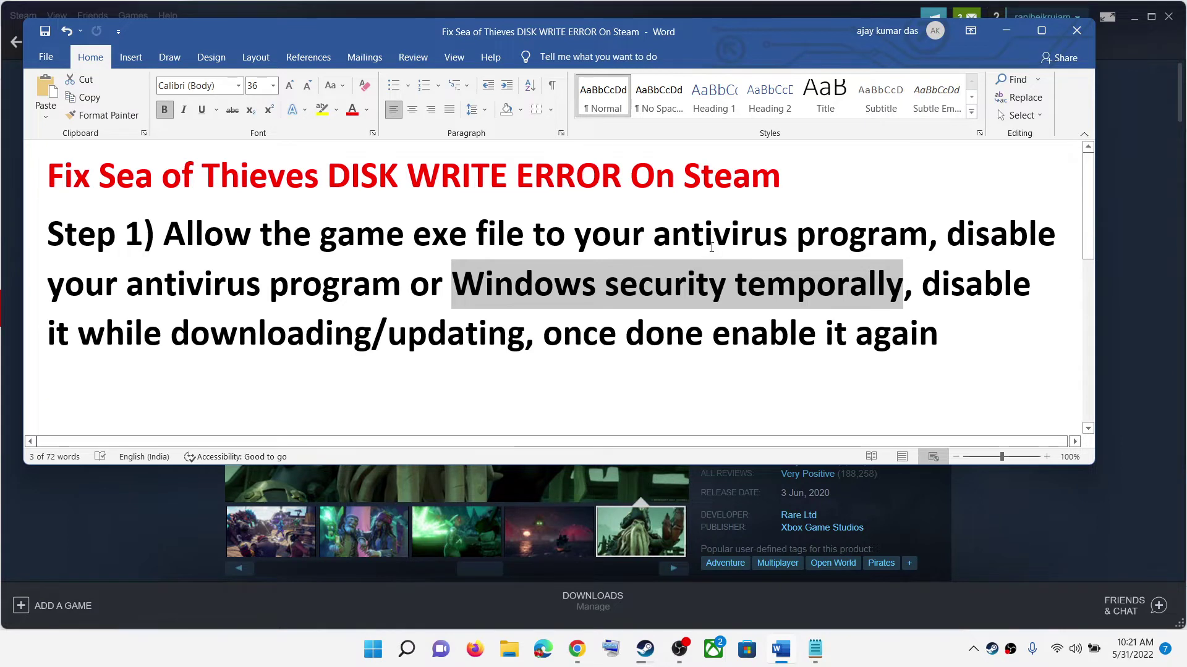
# Highlight 'your antivirus program' and 'Windows security' again, then launch Settings from Start.
pyautogui.moveTo(581, 234); pyautogui.dragTo(870, 226)
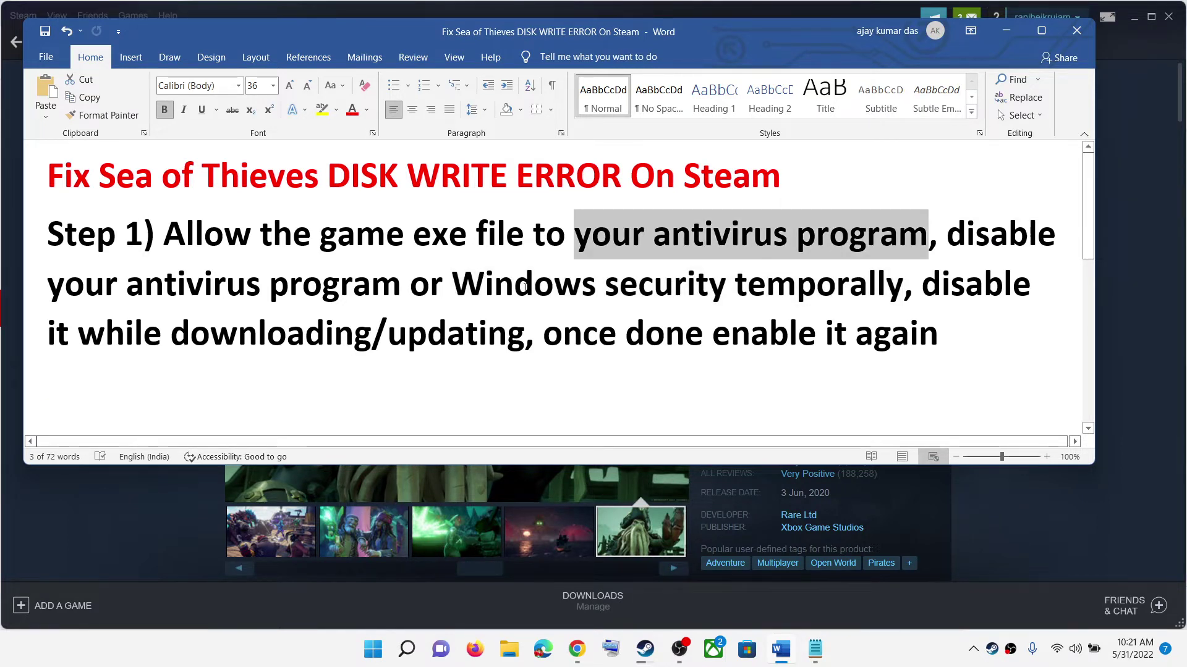
pyautogui.moveTo(453, 285); pyautogui.dragTo(726, 281)
pyautogui.moveTo(654, 235); pyautogui.dragTo(886, 227)
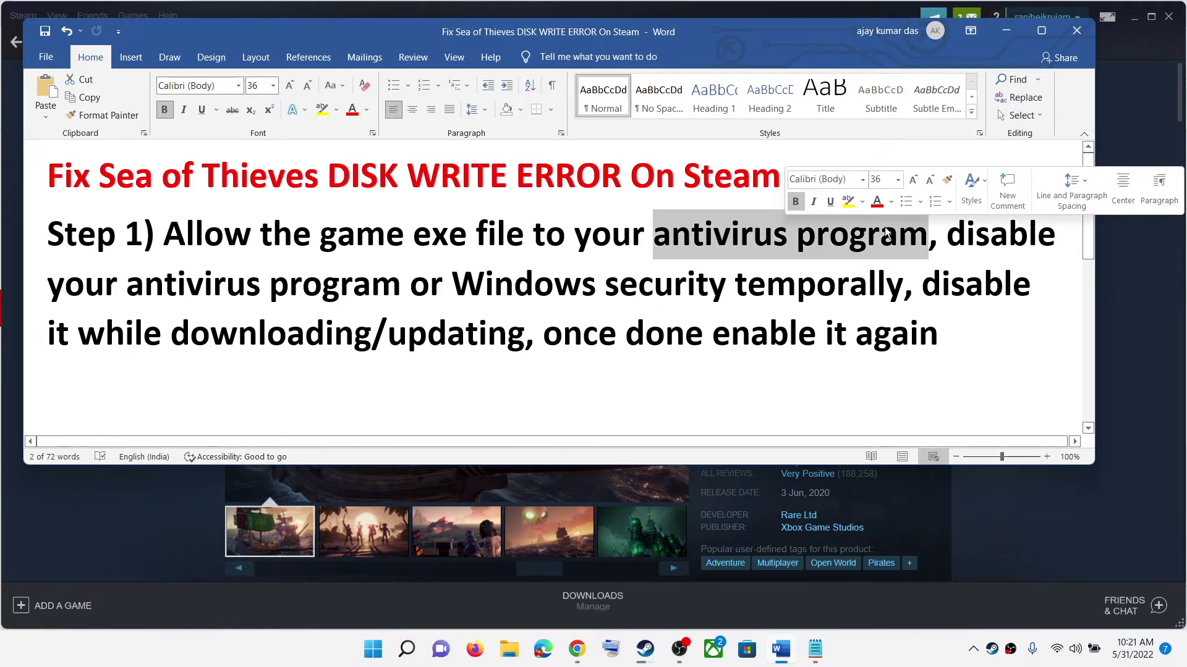
pyautogui.moveTo(453, 285); pyautogui.dragTo(732, 286)
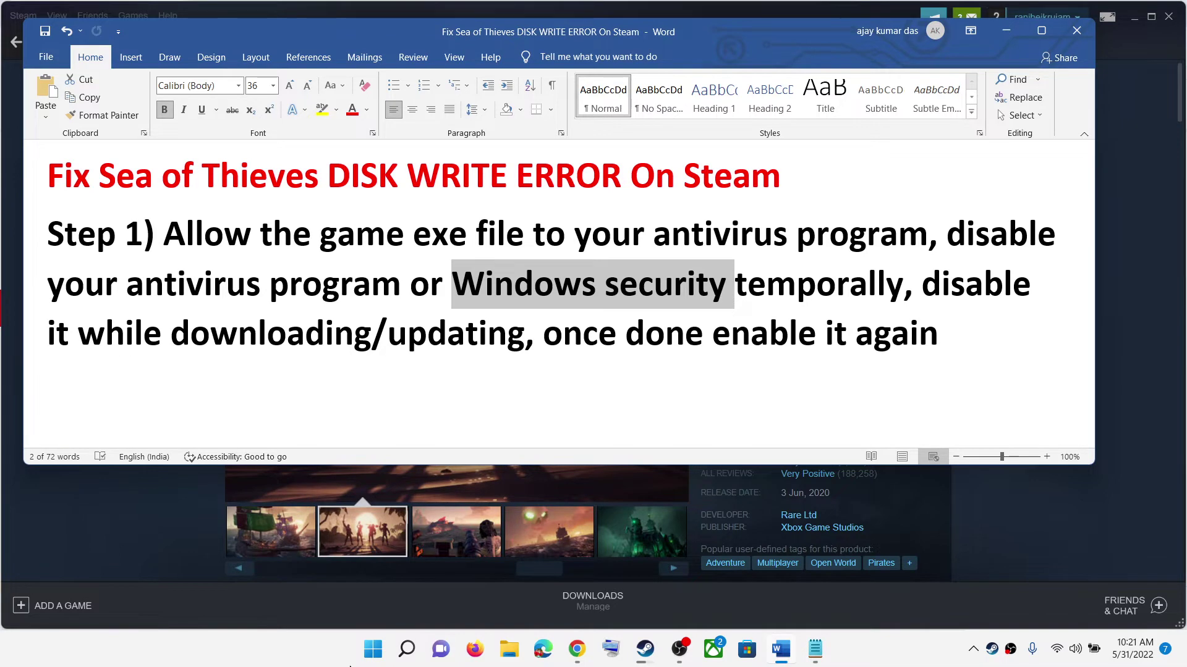
pyautogui.click(373, 648)
pyautogui.click(559, 267)
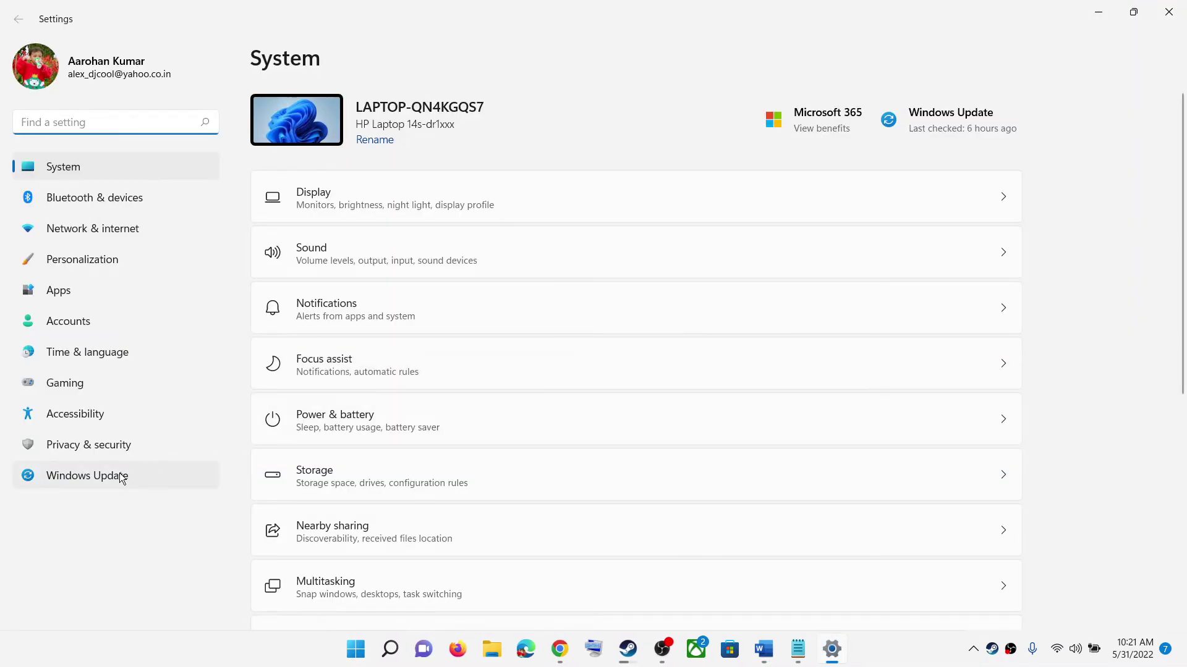
# Open Privacy & security > Windows Security > Virus & threat protection in Settings.
pyautogui.click(106, 448)
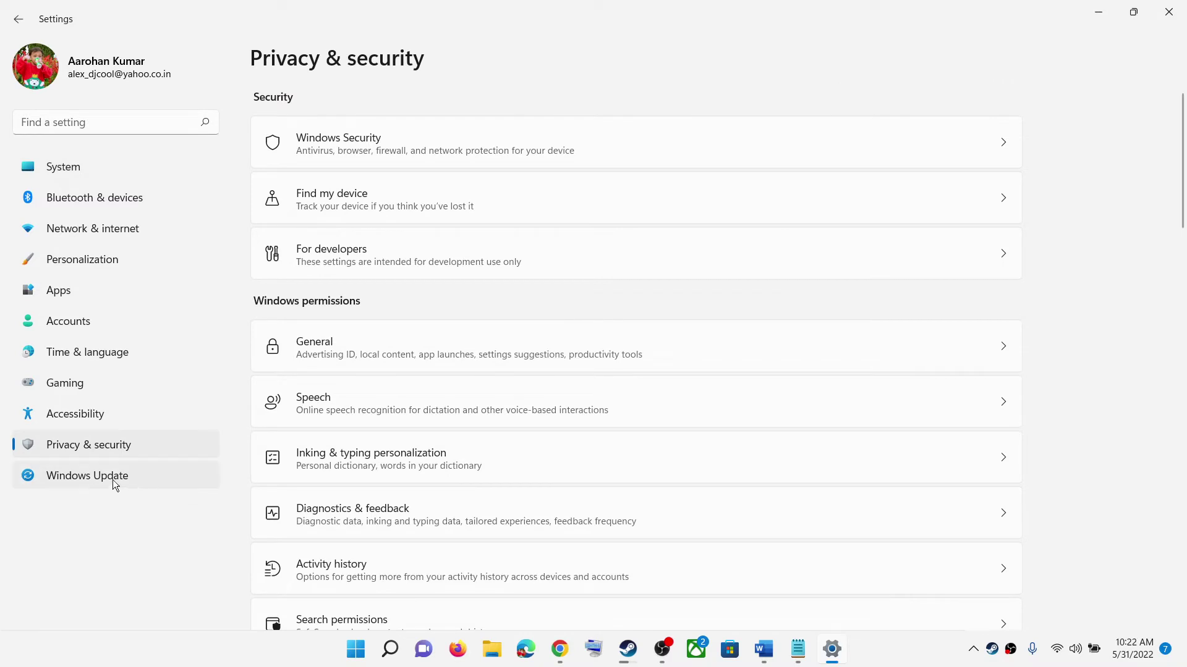
pyautogui.click(352, 151)
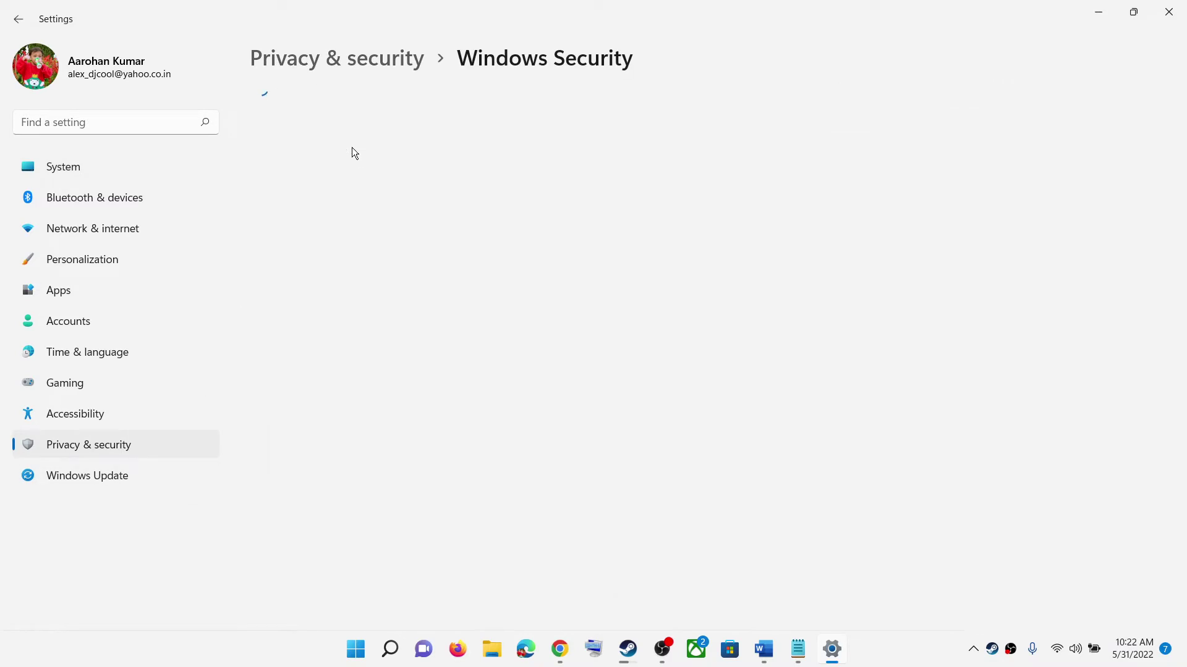
pyautogui.click(327, 240)
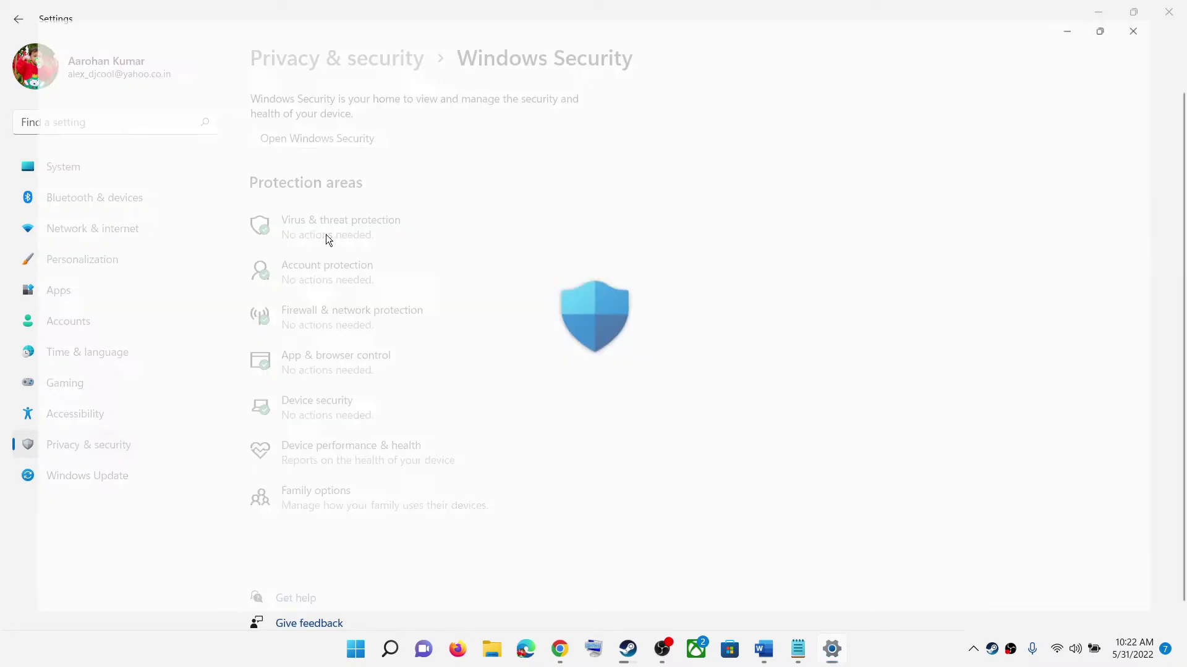
pyautogui.scroll(-3, 421, 385)
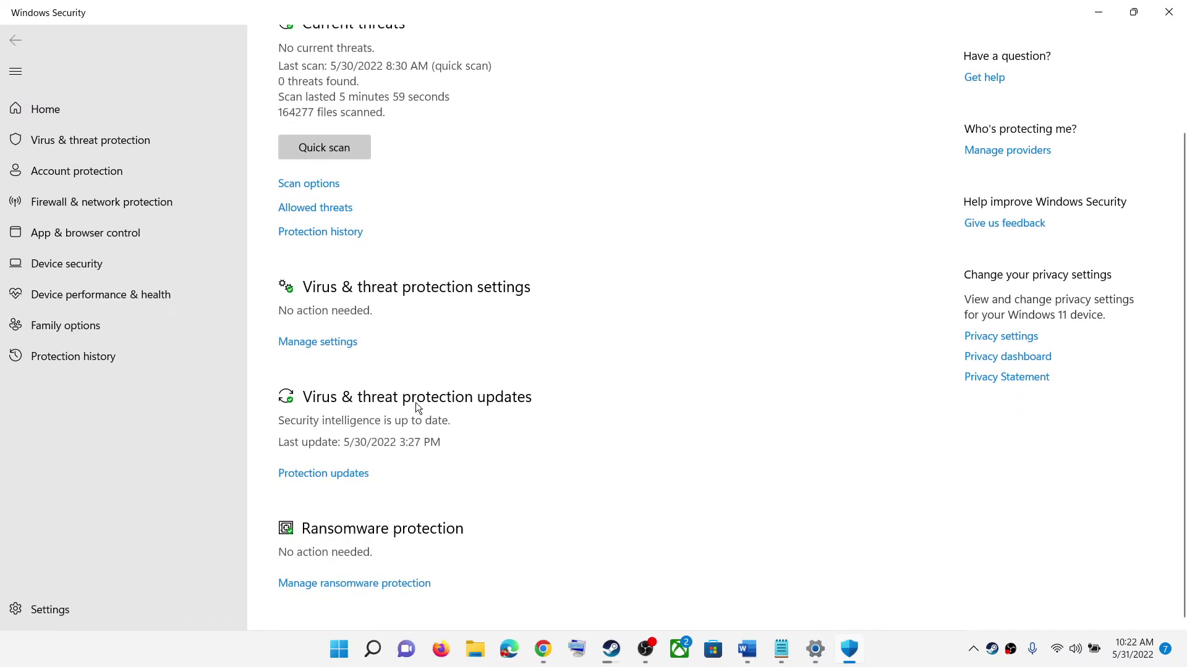
# Switch Controlled folder access off under Manage ransomware protection, approving the UAC prompt.
pyautogui.click(351, 584)
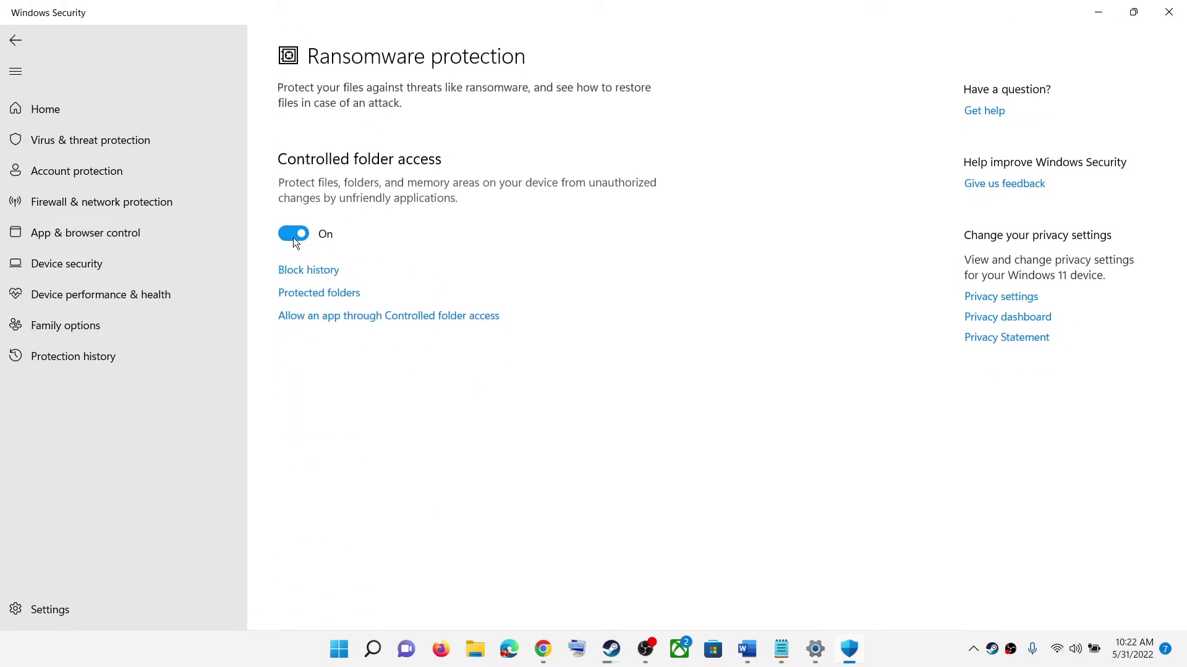
pyautogui.click(289, 235)
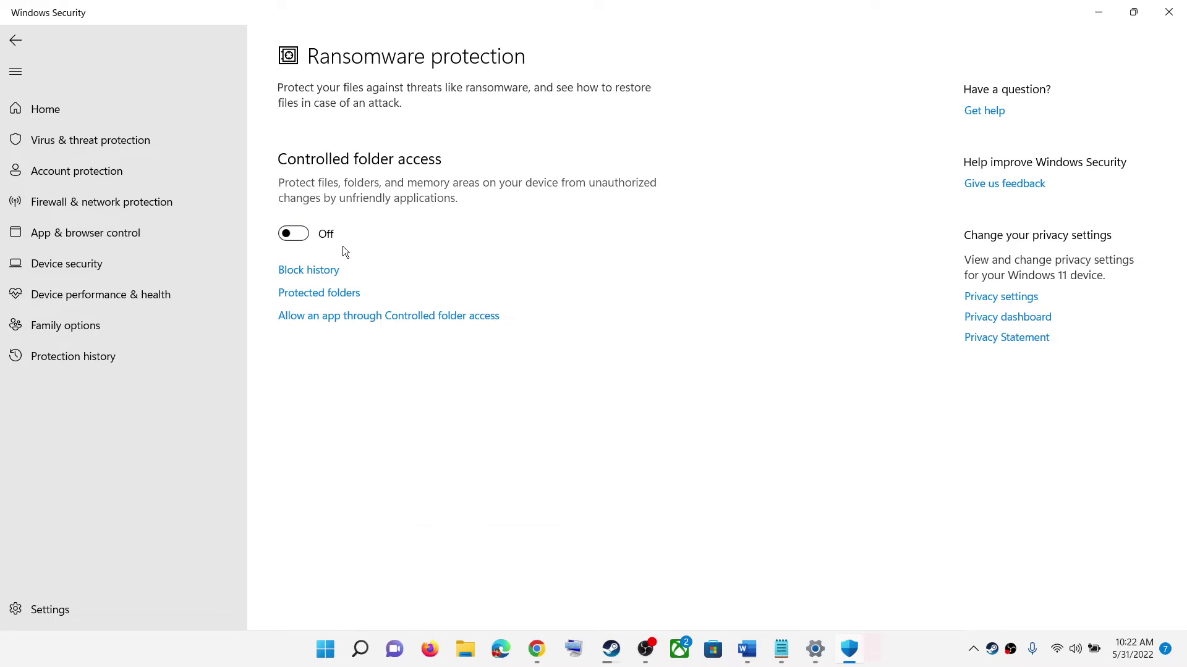
pyautogui.click(535, 452)
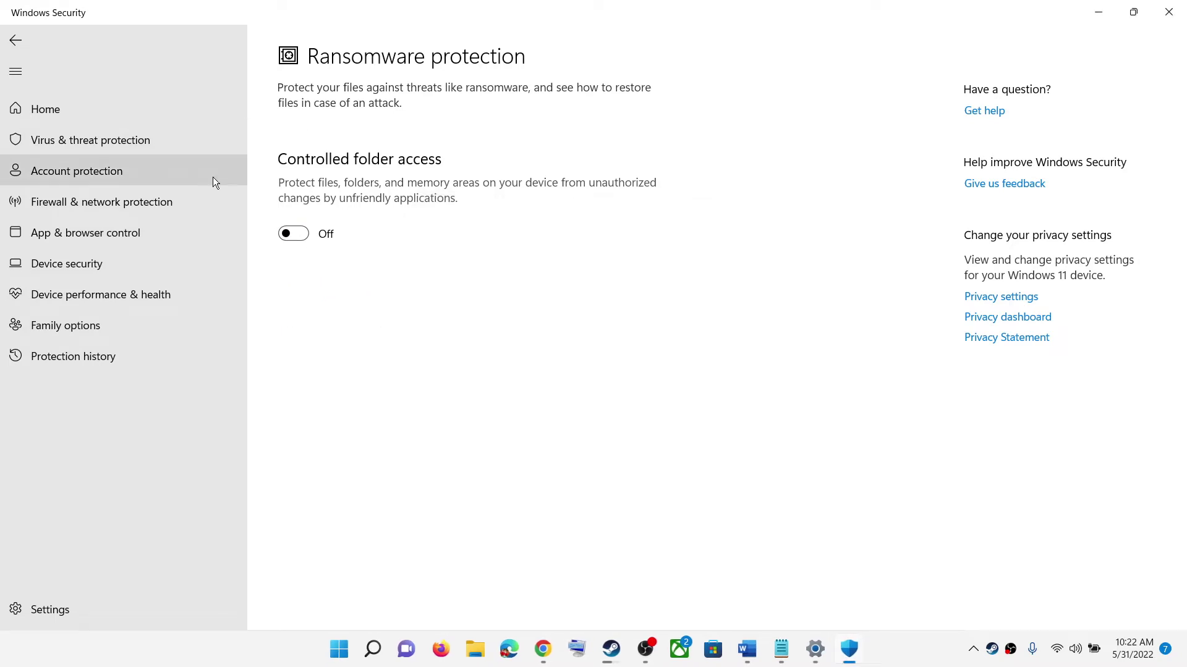
pyautogui.click(127, 139)
pyautogui.scroll(-3, 388, 332)
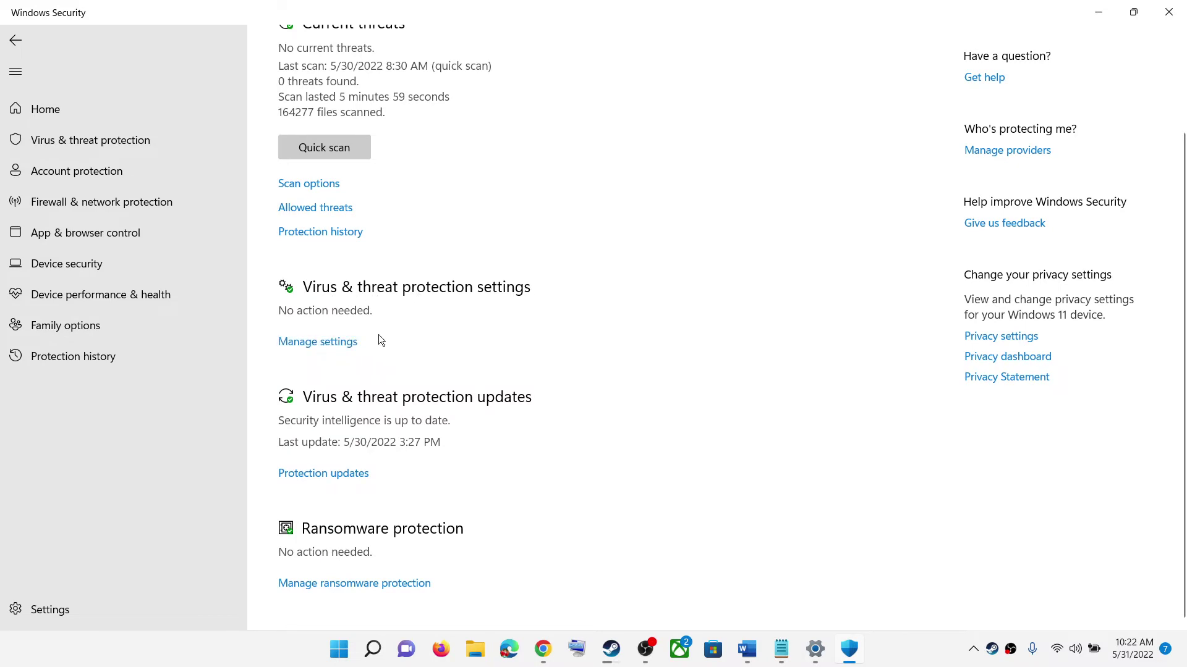
# Toggle Real-time protection off with UAC approval, back on, then hide Windows Security.
pyautogui.click(318, 352)
pyautogui.click(291, 243)
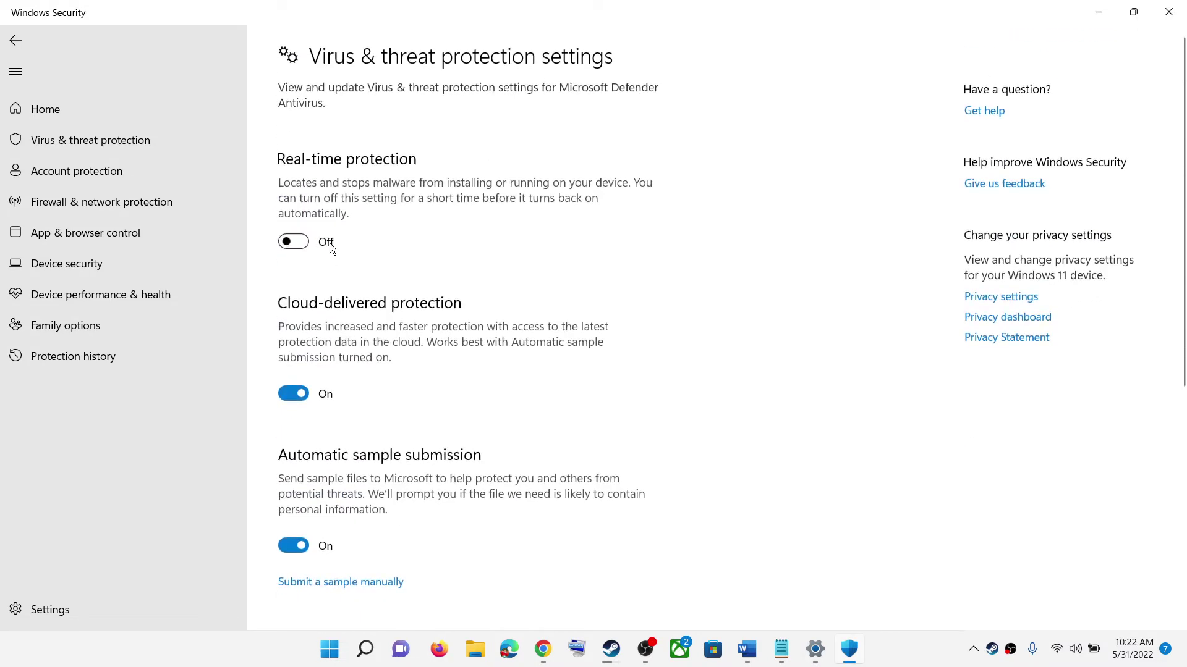
pyautogui.click(493, 445)
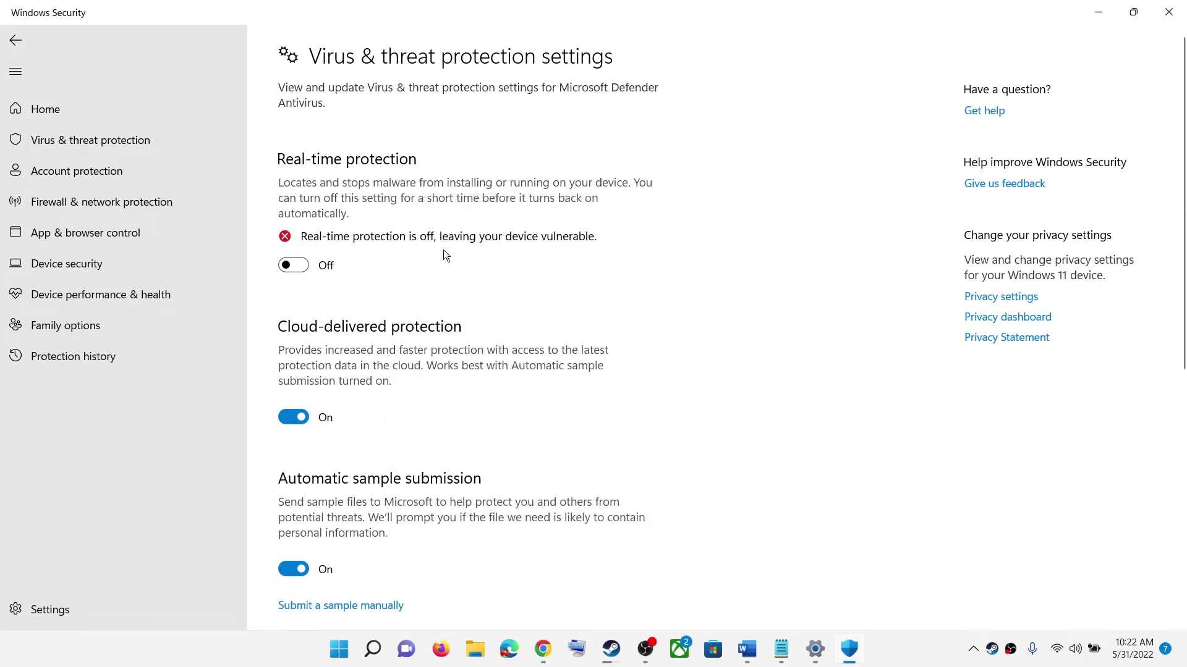
pyautogui.click(303, 271)
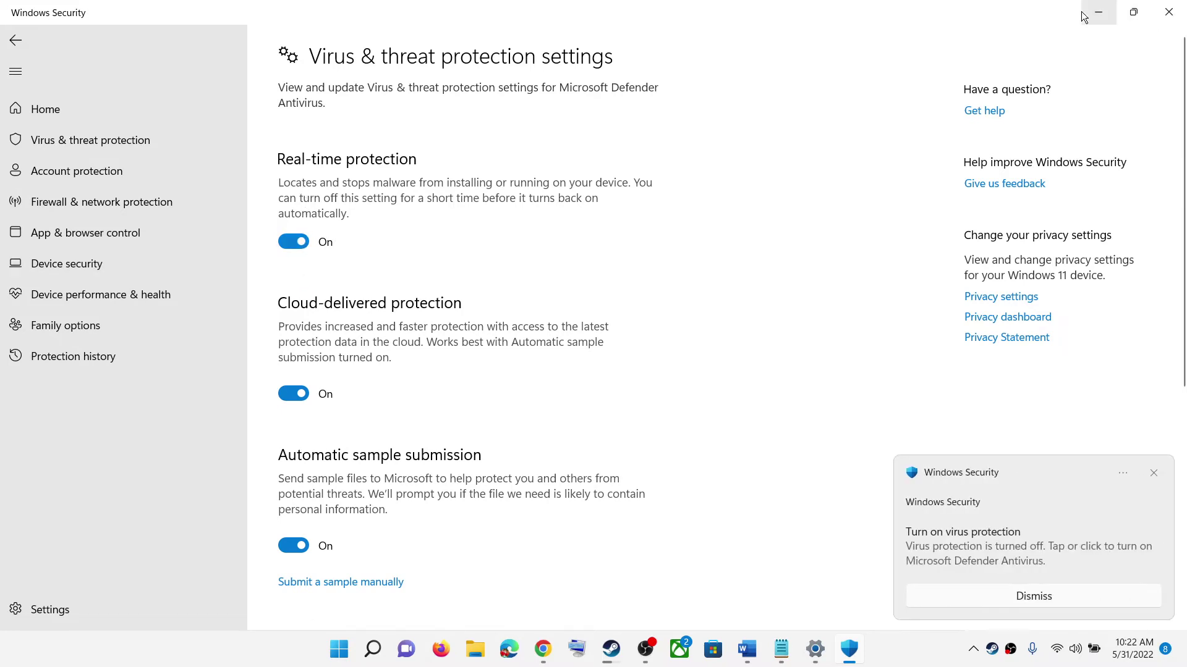
pyautogui.click(1133, 12)
pyautogui.hotkey('alt', 'Tab')
# Highlight Step 1 in Word, scroll to Step 2 'Run Steam as an administrator', then open Steam's menu.
pyautogui.click(748, 649)
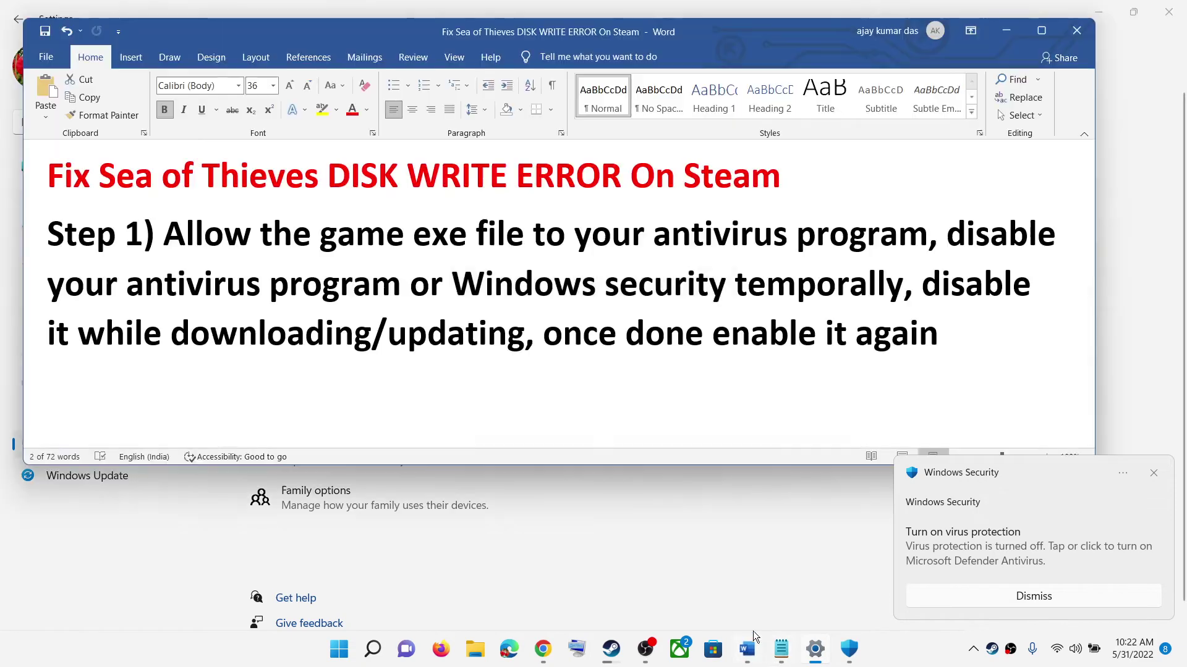
pyautogui.moveTo(974, 344); pyautogui.dragTo(163, 234)
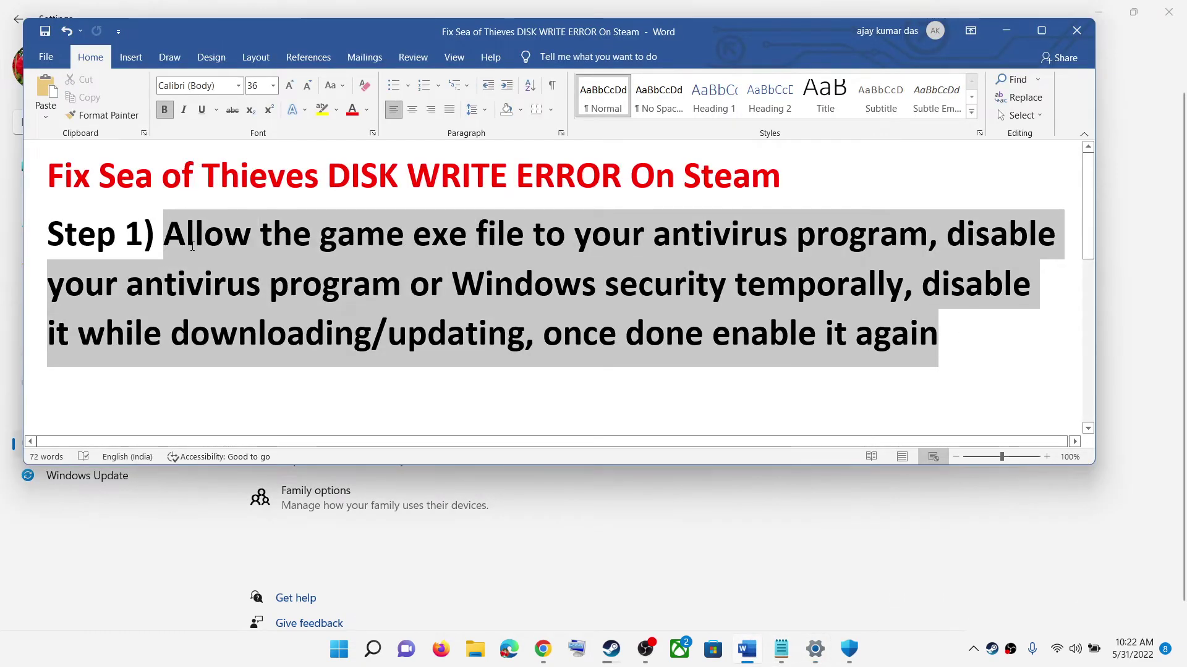
pyautogui.scroll(-3, 265, 336)
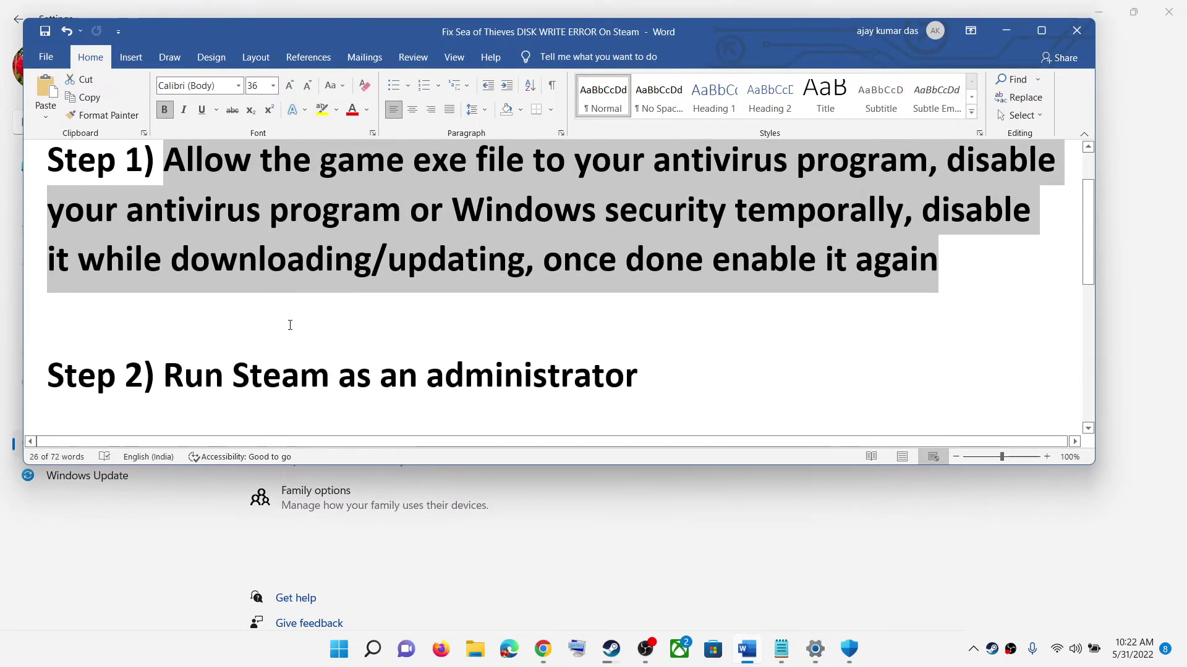
pyautogui.moveTo(638, 341); pyautogui.dragTo(163, 340)
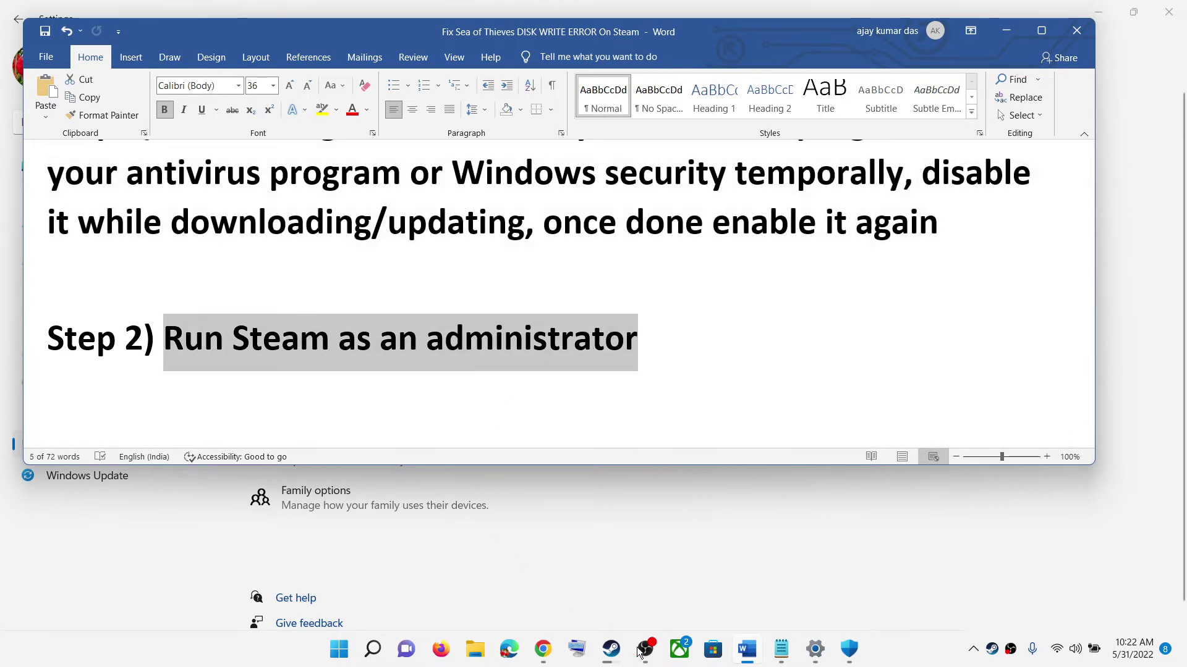
pyautogui.click(611, 657)
pyautogui.click(27, 17)
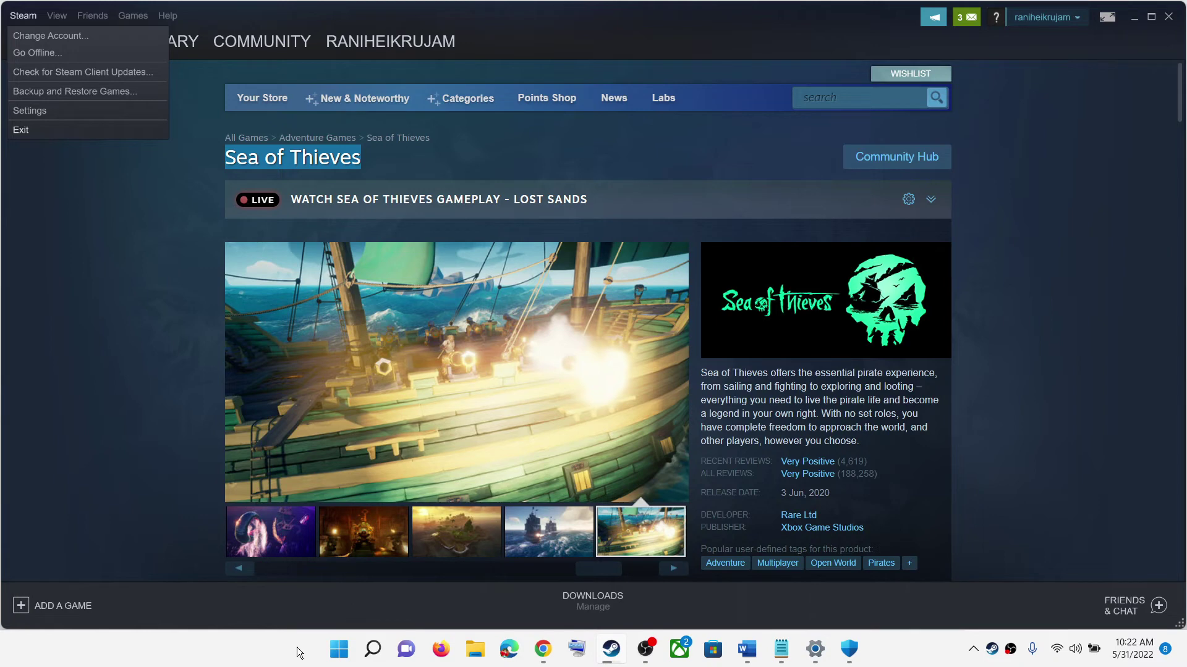
# Search Start for 'steam' and run Steam as administrator.
pyautogui.click(309, 659)
pyautogui.click(339, 650)
pyautogui.write('steam')
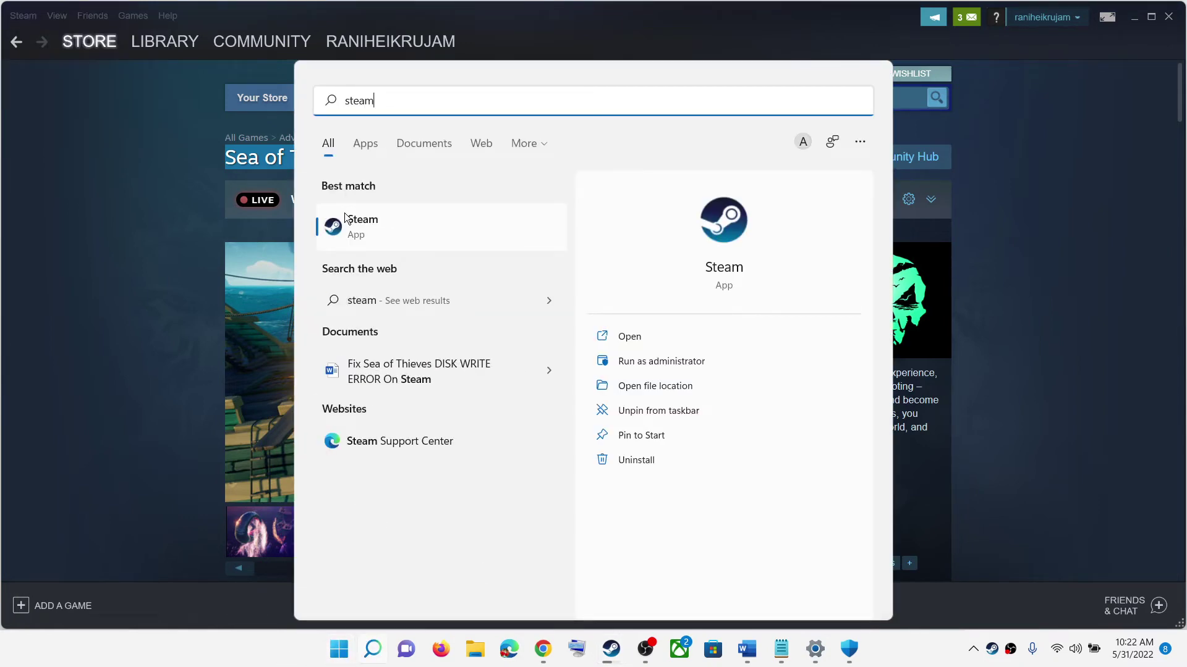
pyautogui.rightClick(399, 239)
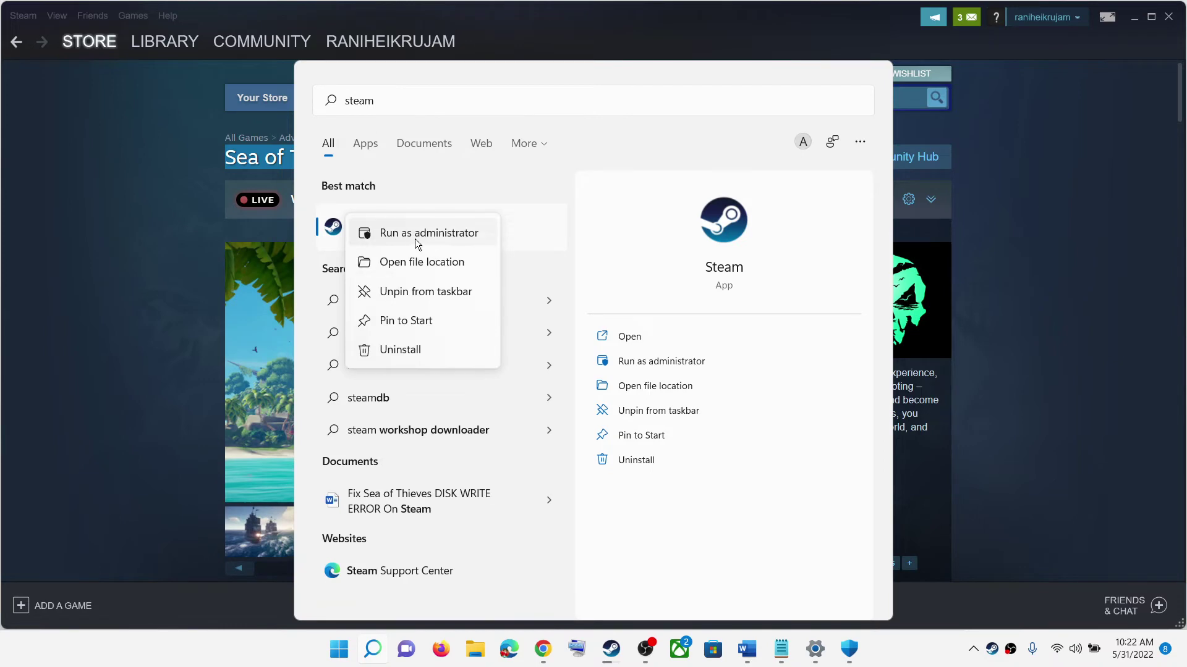
pyautogui.click(748, 648)
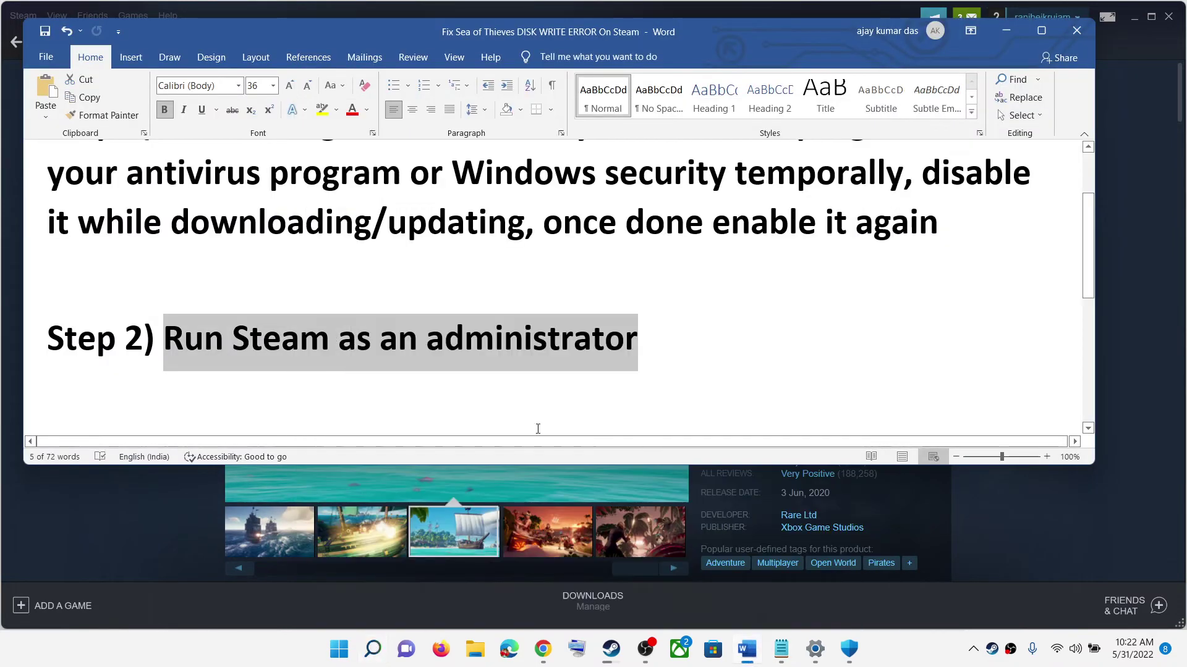
# Search for Steam again and bring up its result's options to open the file location.
pyautogui.click(344, 657)
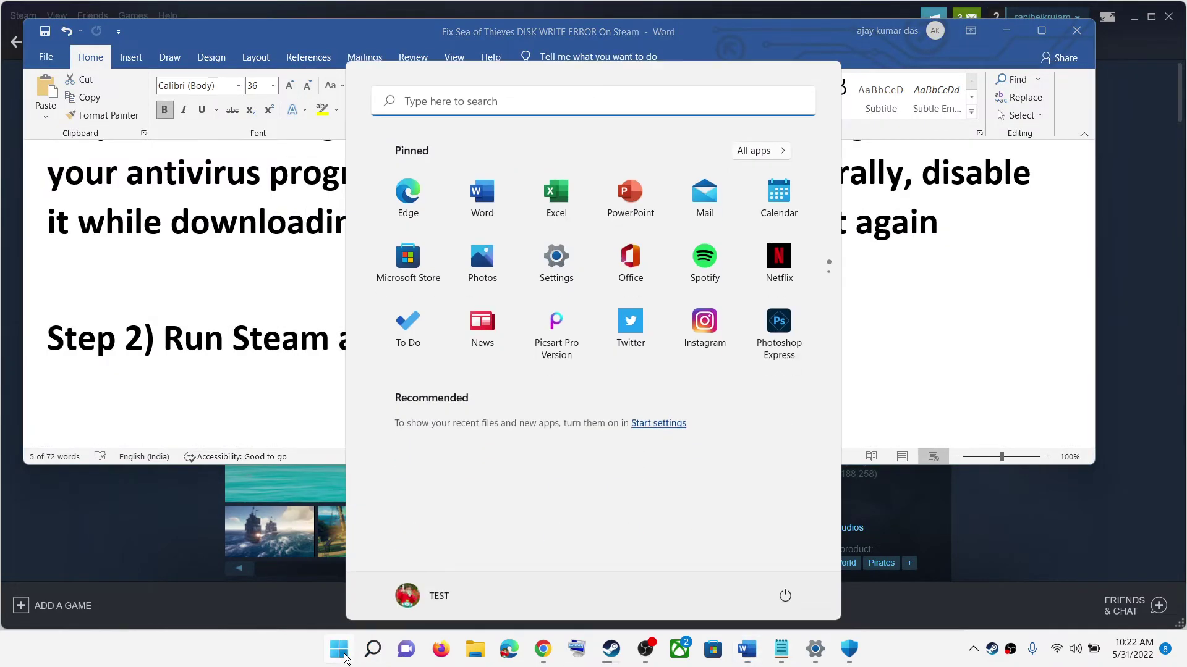
pyautogui.write('stean')
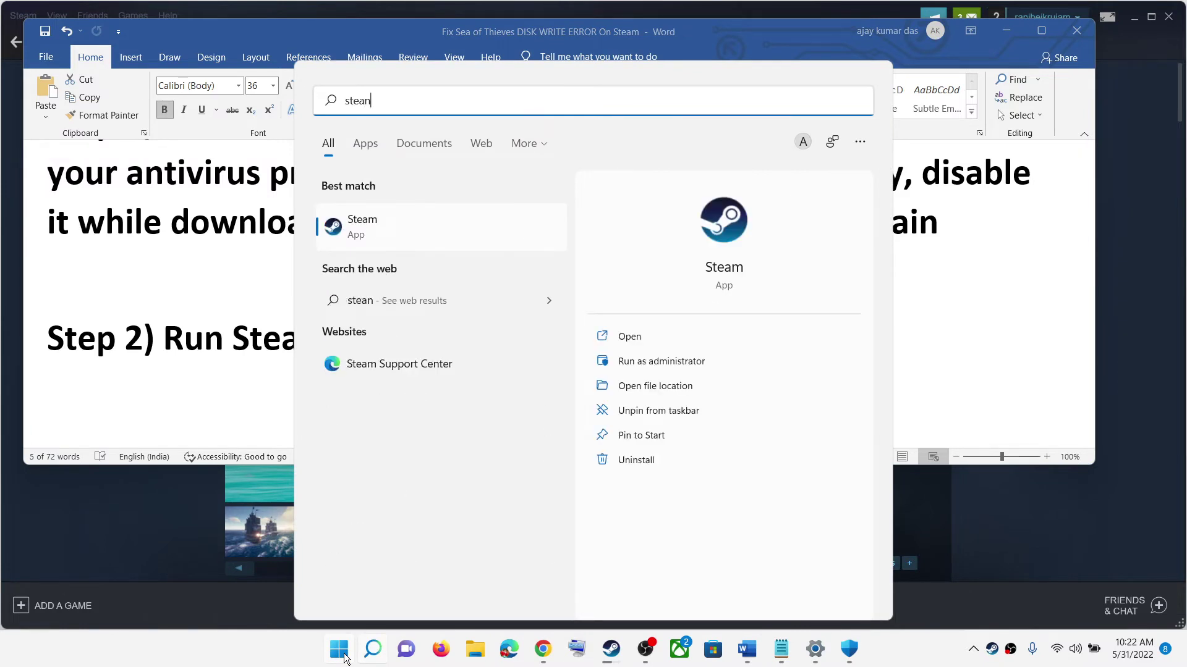
pyautogui.press('BackSpace')
pyautogui.write('m')
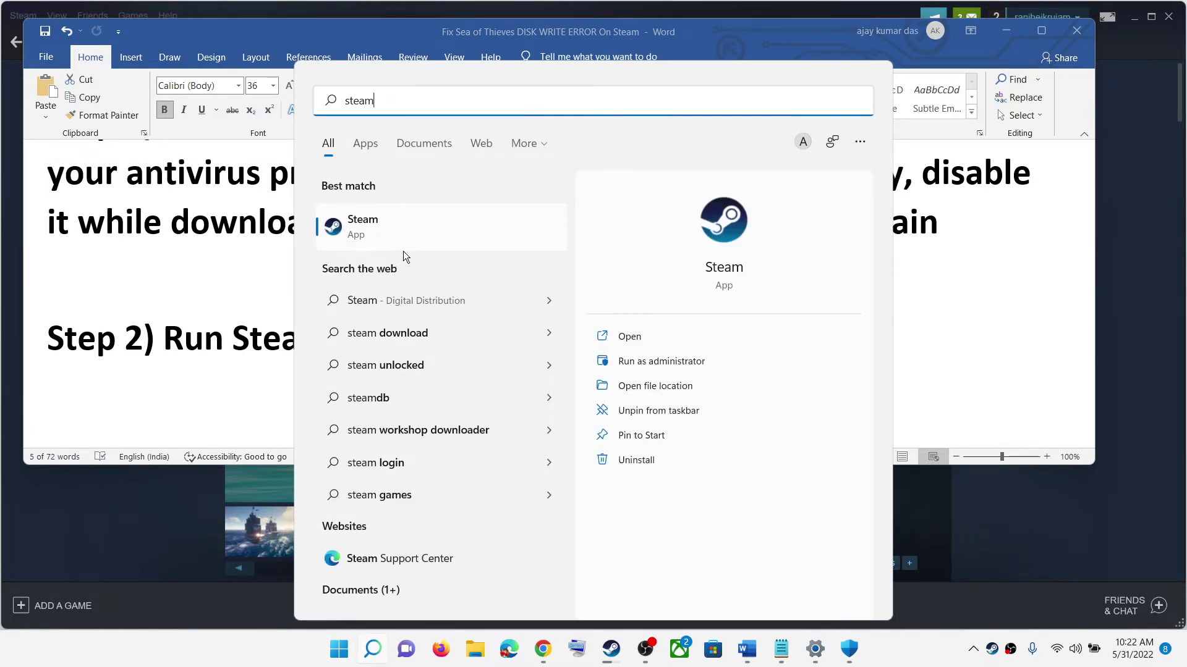
pyautogui.rightClick(391, 236)
# Set the Steam shortcut to run as administrator in its Compatibility properties.
pyautogui.click(451, 284)
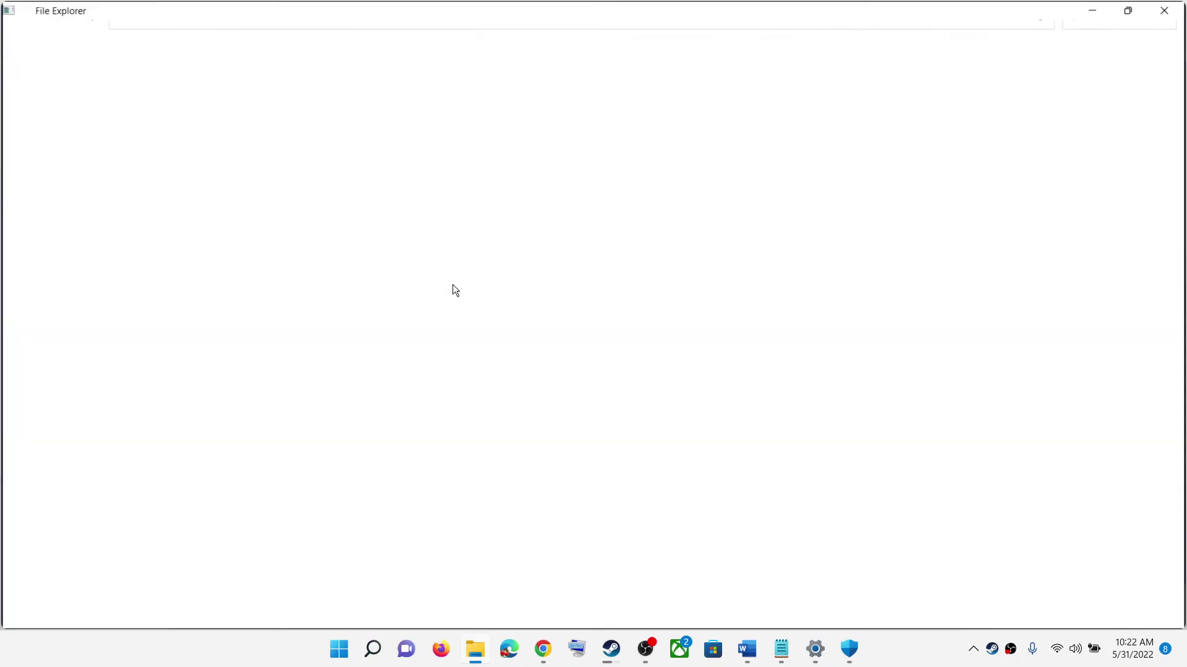
pyautogui.rightClick(191, 210)
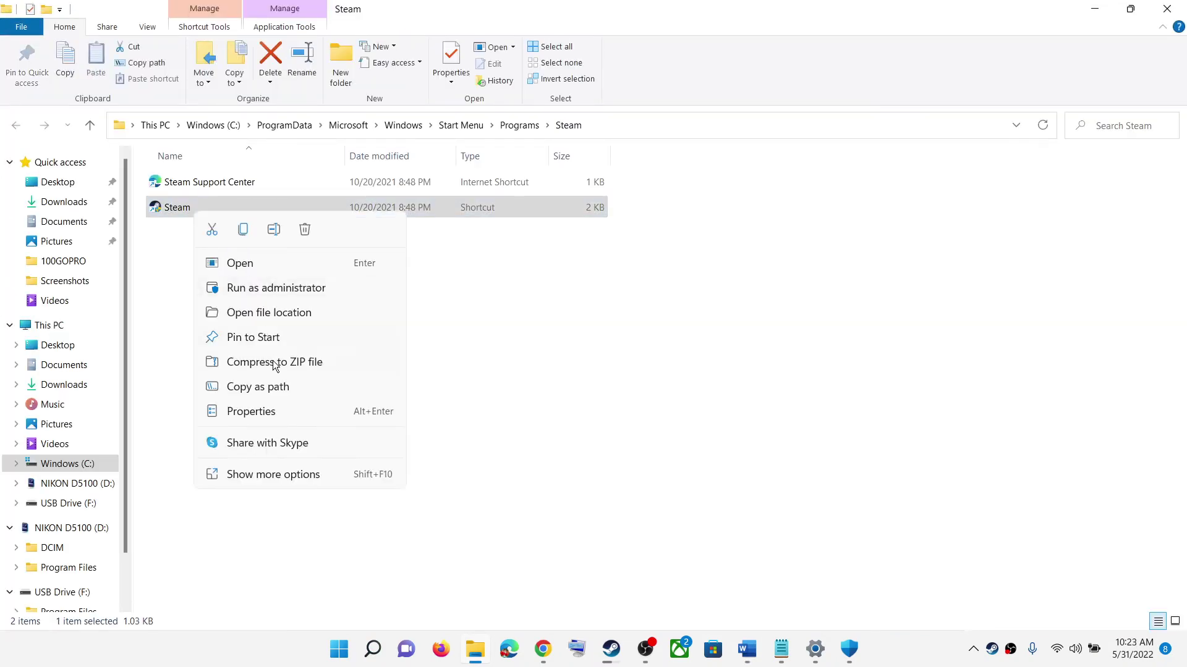
pyautogui.click(264, 412)
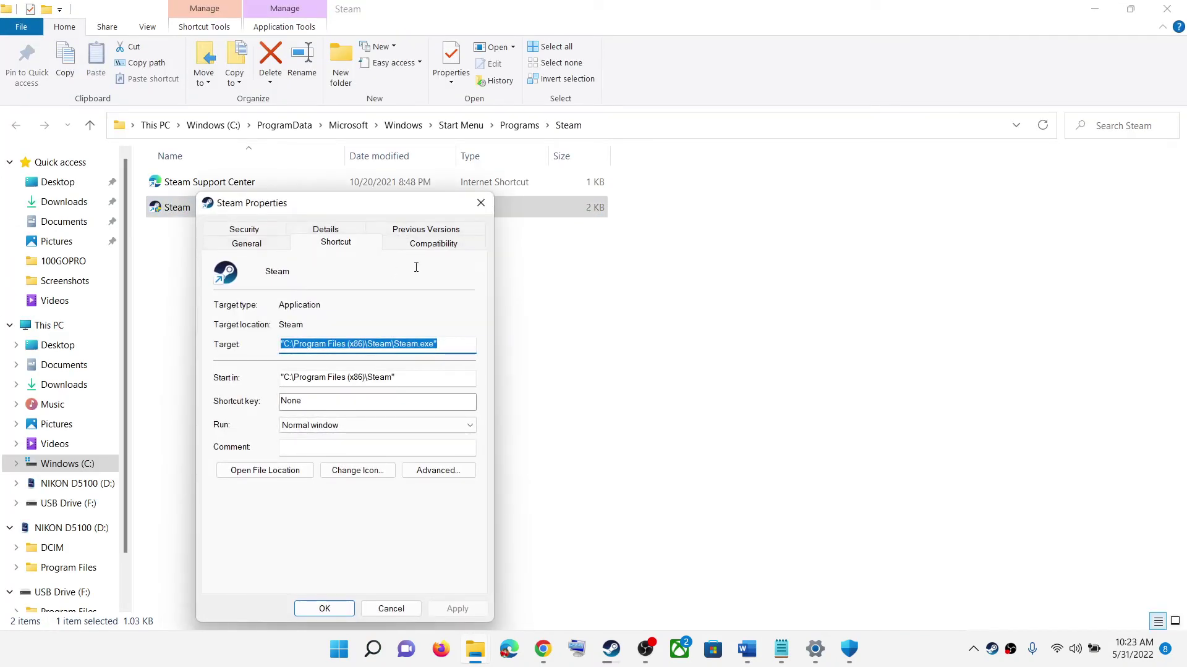
pyautogui.click(422, 242)
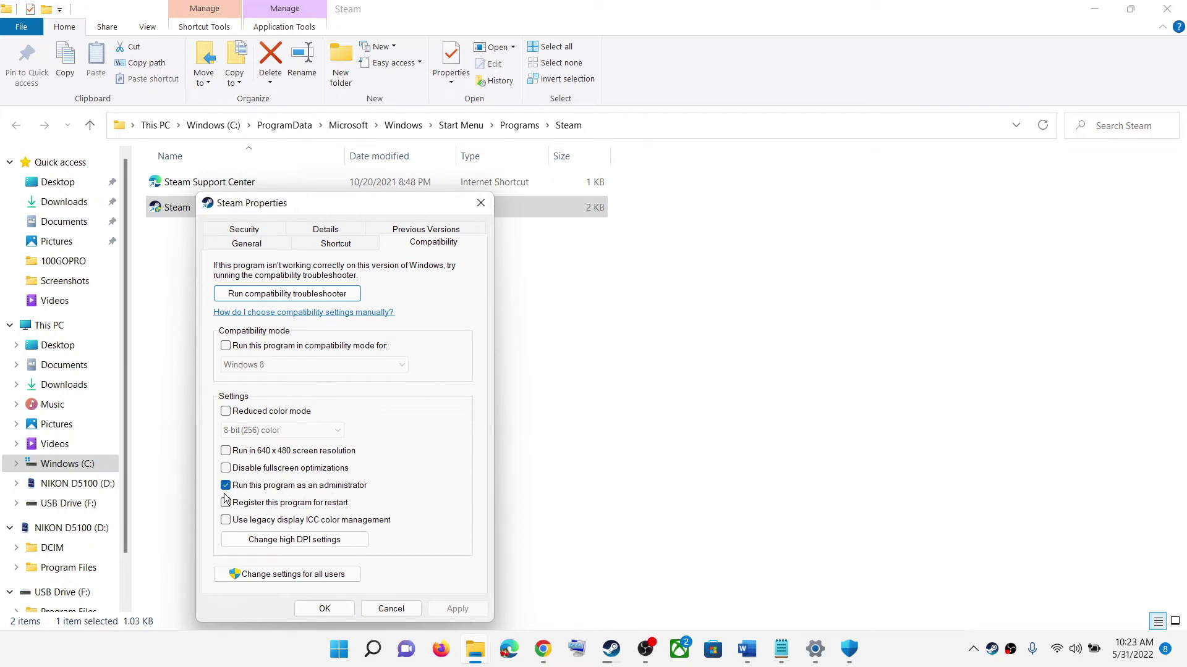
pyautogui.click(366, 610)
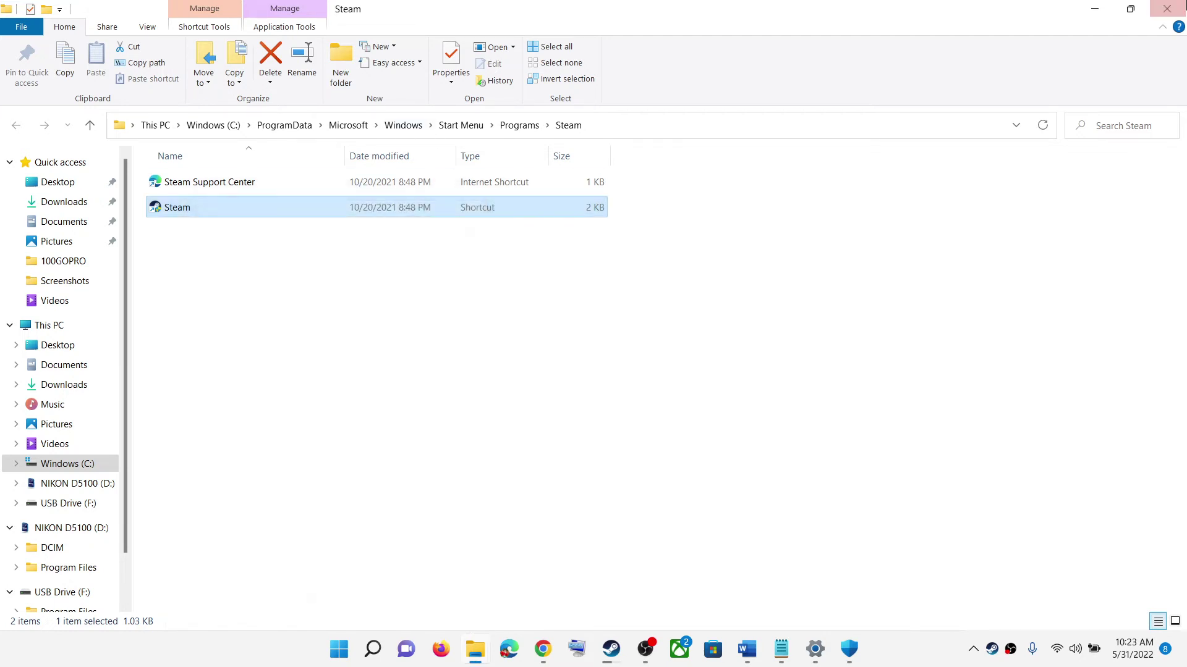
# Minimize Explorer and highlight Step 3, Clear Download Cache, in the Word notes.
pyautogui.click(1094, 10)
pyautogui.scroll(-3, 229, 309)
pyautogui.moveTo(229, 309); pyautogui.dragTo(508, 309)
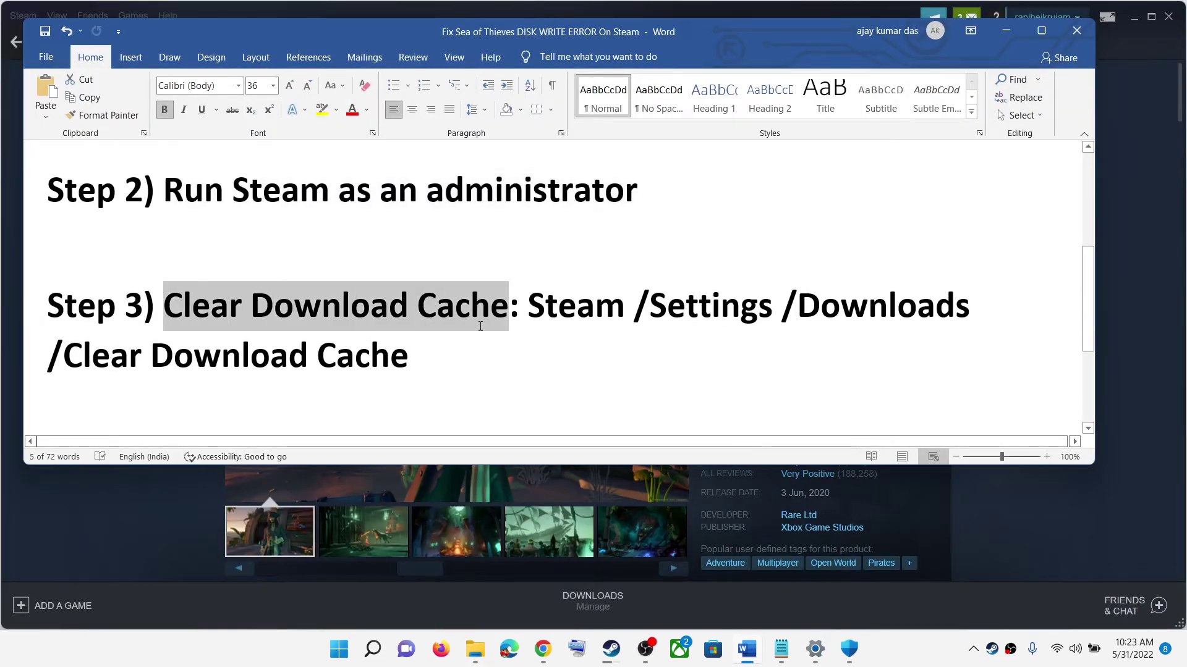
# View Steam's Downloads settings with Clear Download Cache, then cancel without changes.
pyautogui.click(1007, 29)
pyautogui.click(30, 21)
pyautogui.click(46, 110)
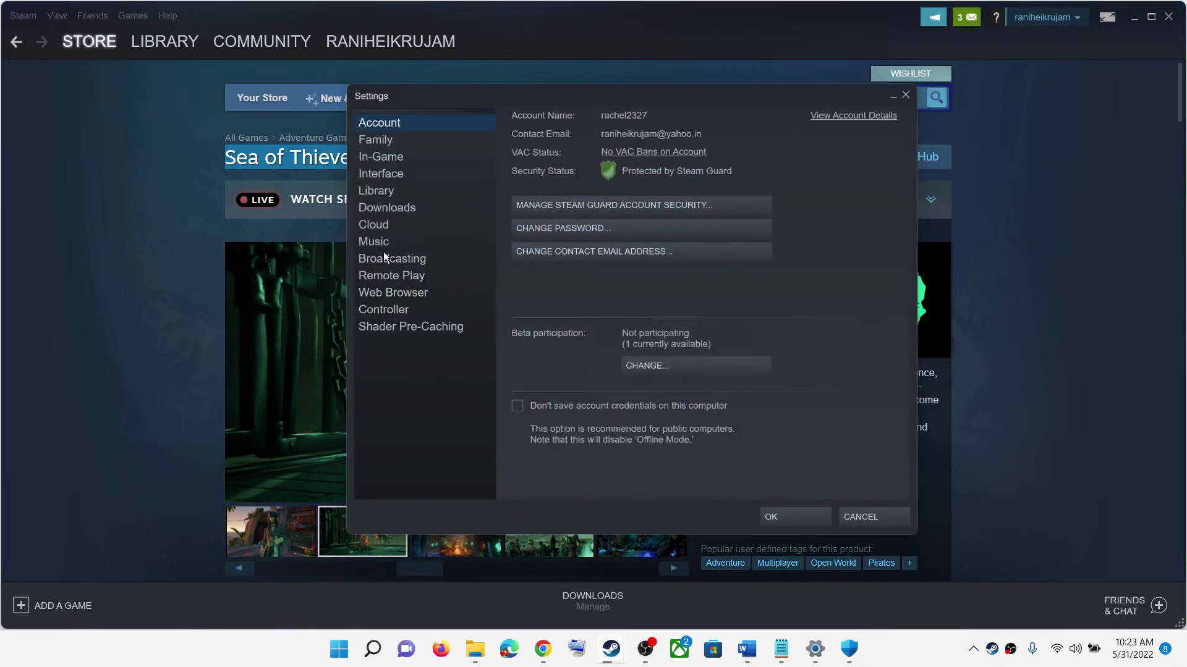
pyautogui.click(379, 211)
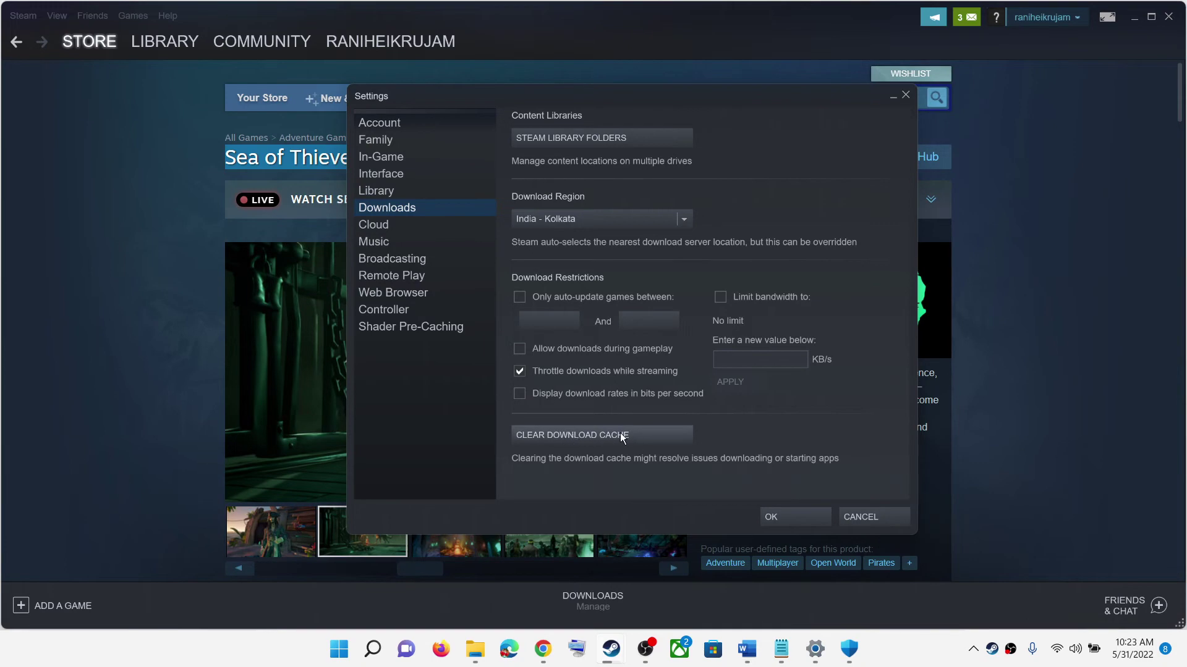
pyautogui.click(860, 519)
# Highlight Step 4, Verify game files, in the Word notes, then minimize Word to reveal Steam.
pyautogui.click(747, 649)
pyautogui.scroll(-2, 344, 357)
pyautogui.moveTo(49, 260); pyautogui.dragTo(264, 327)
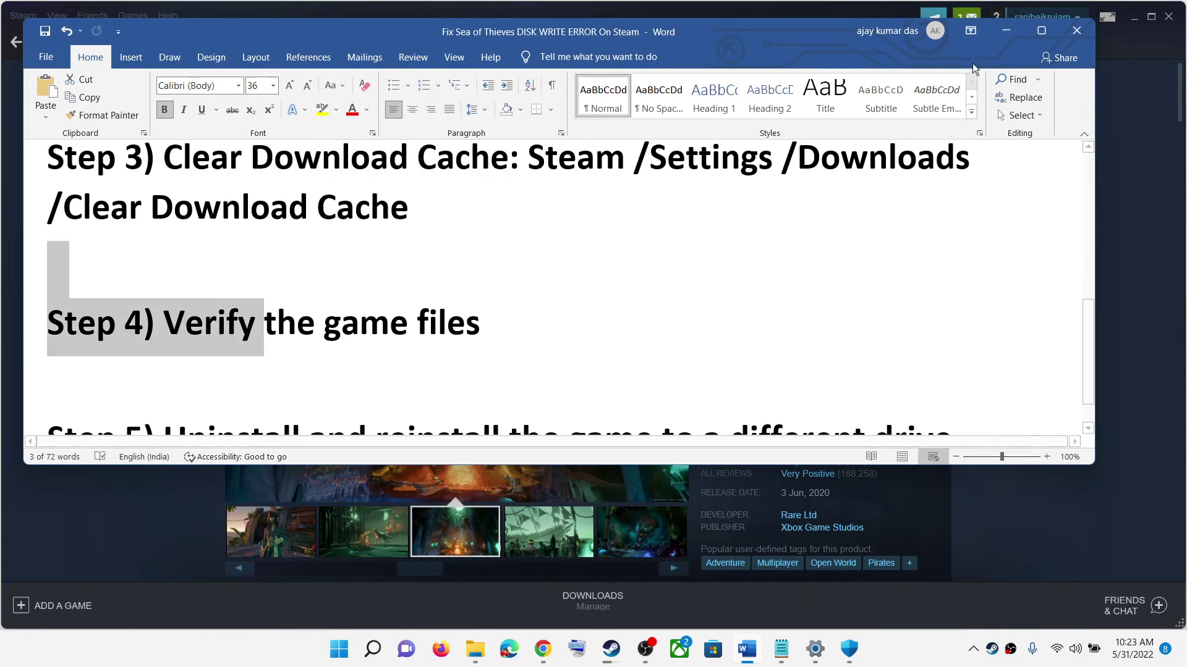
pyautogui.click(1006, 33)
# Show BABYLON'S FALL's Local Files page with Verify integrity, then close it.
pyautogui.click(170, 43)
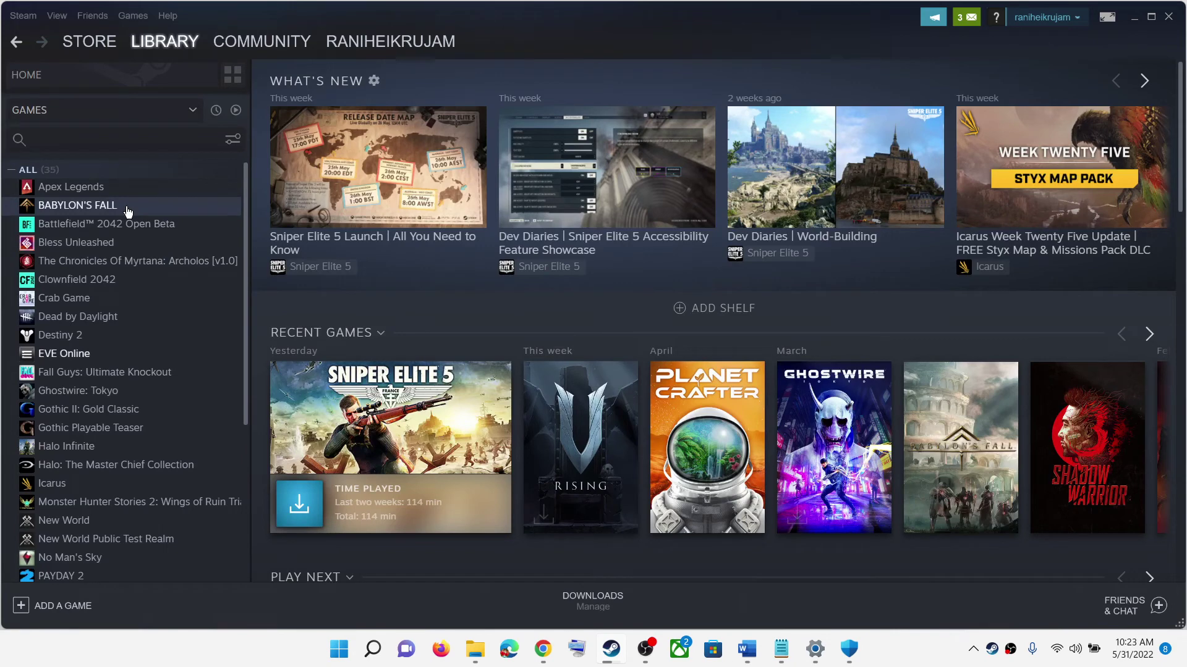
pyautogui.rightClick(128, 211)
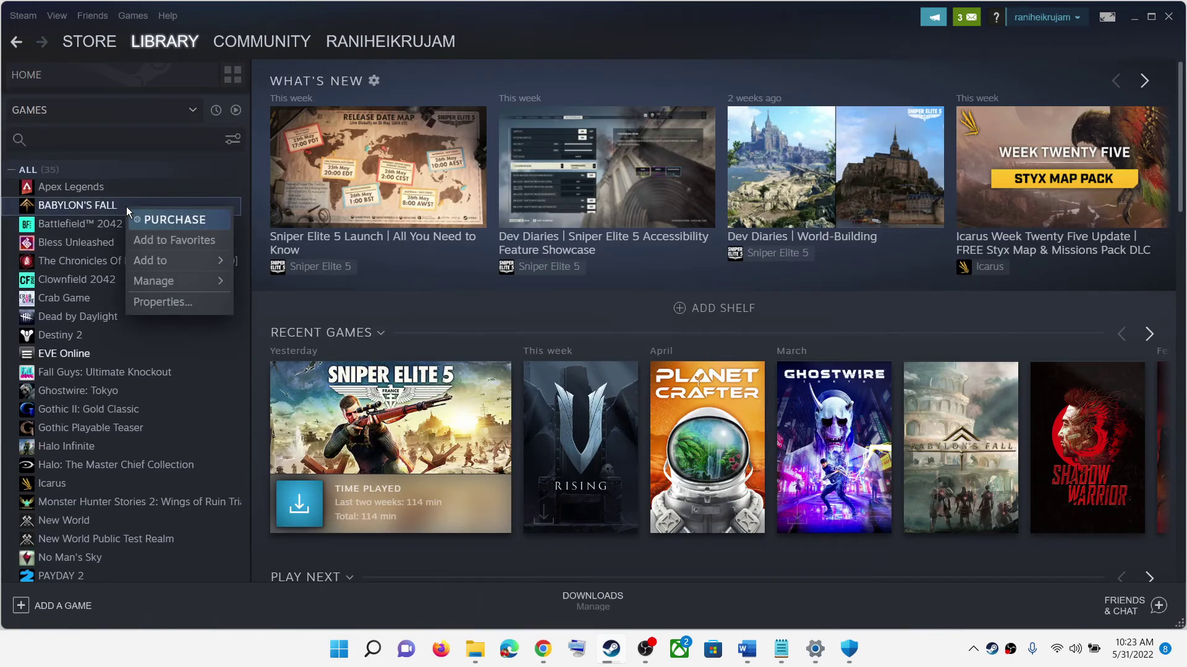
pyautogui.click(193, 11)
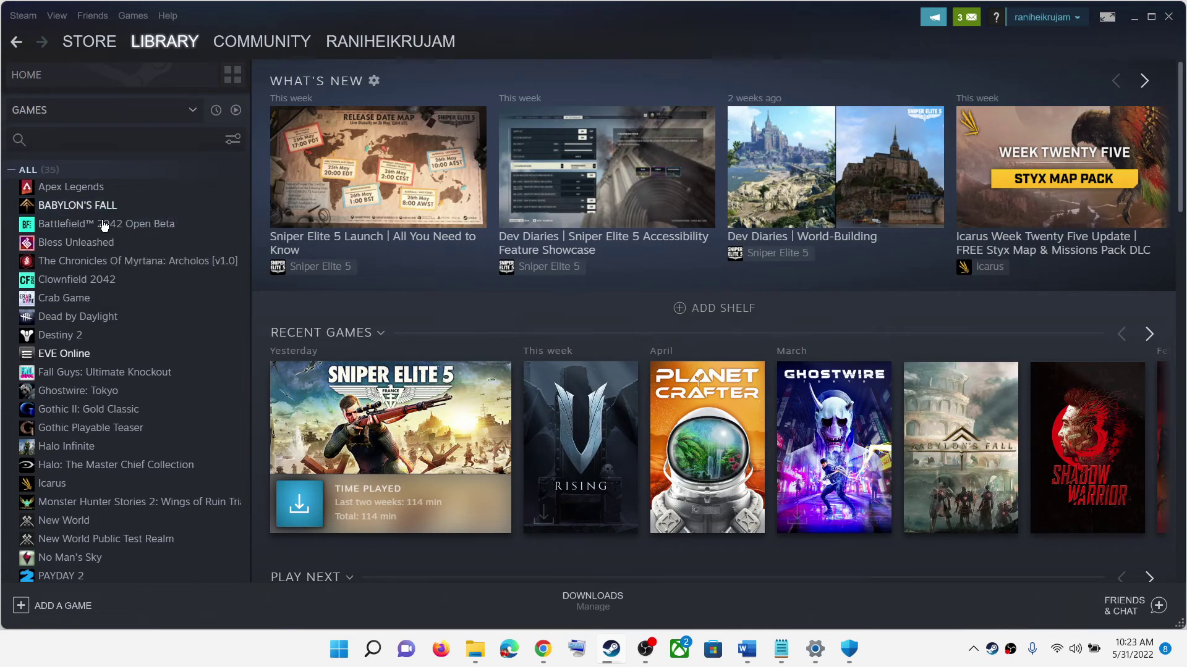
pyautogui.rightClick(124, 205)
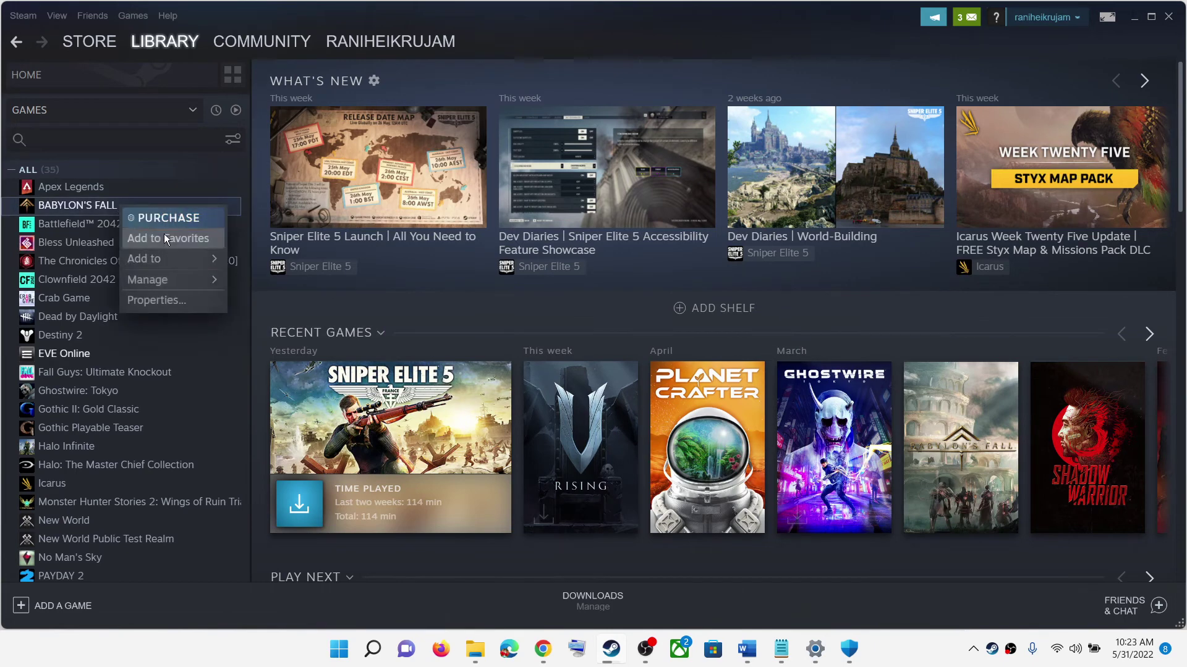
pyautogui.click(163, 300)
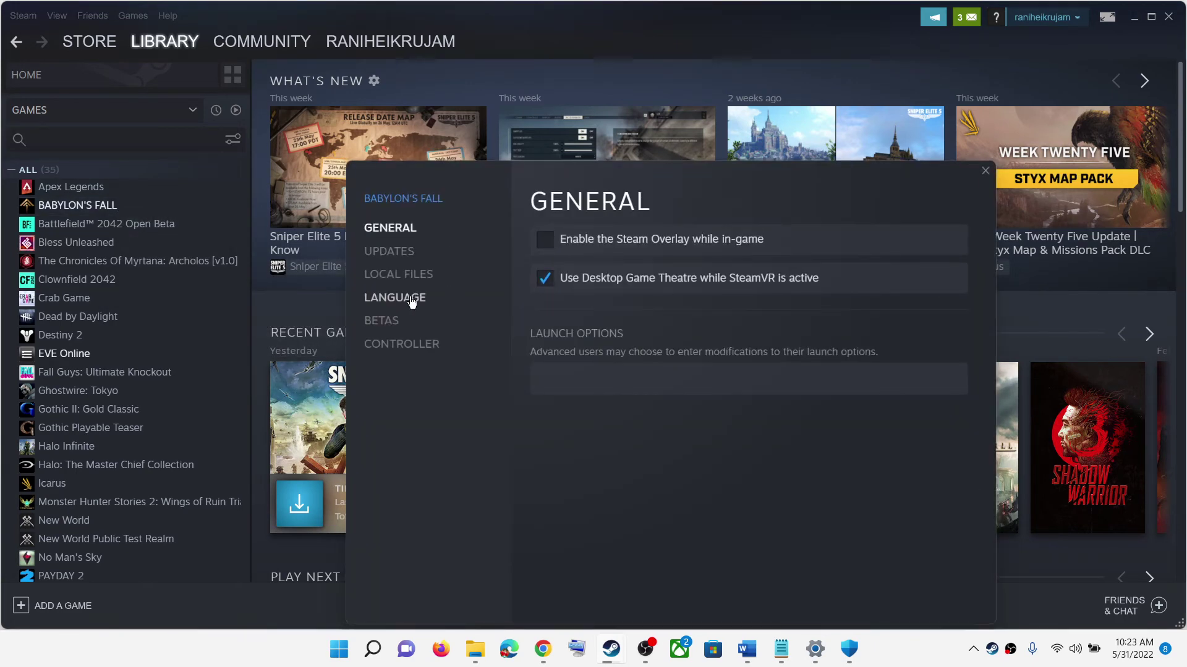
pyautogui.click(402, 277)
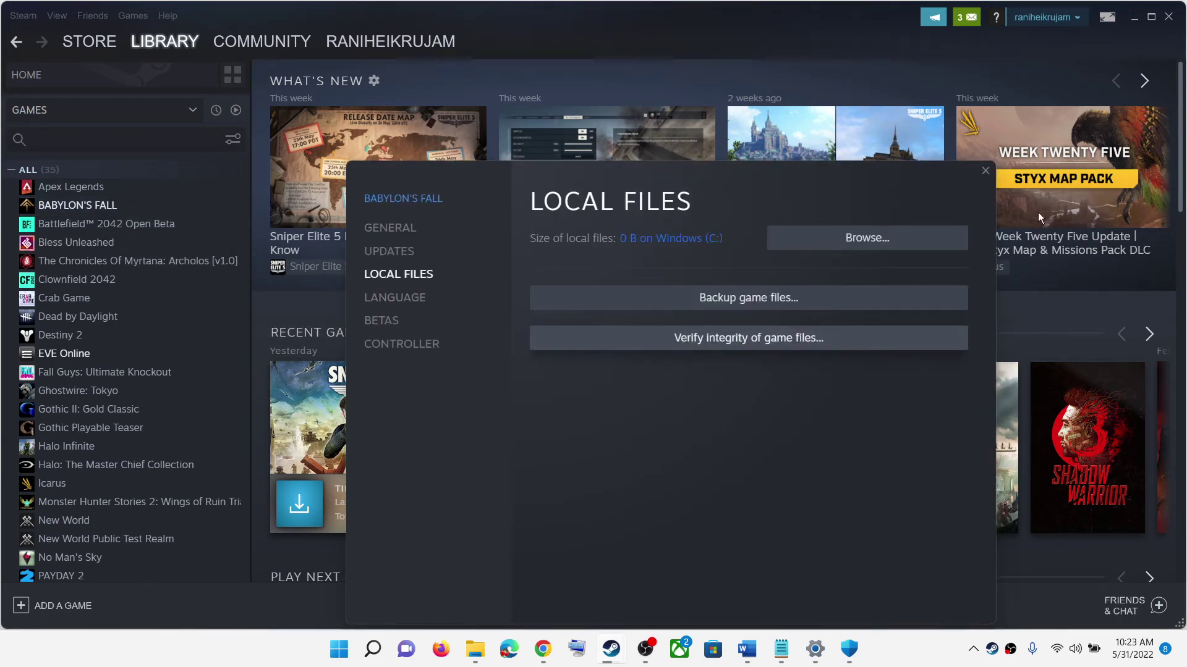
pyautogui.click(985, 171)
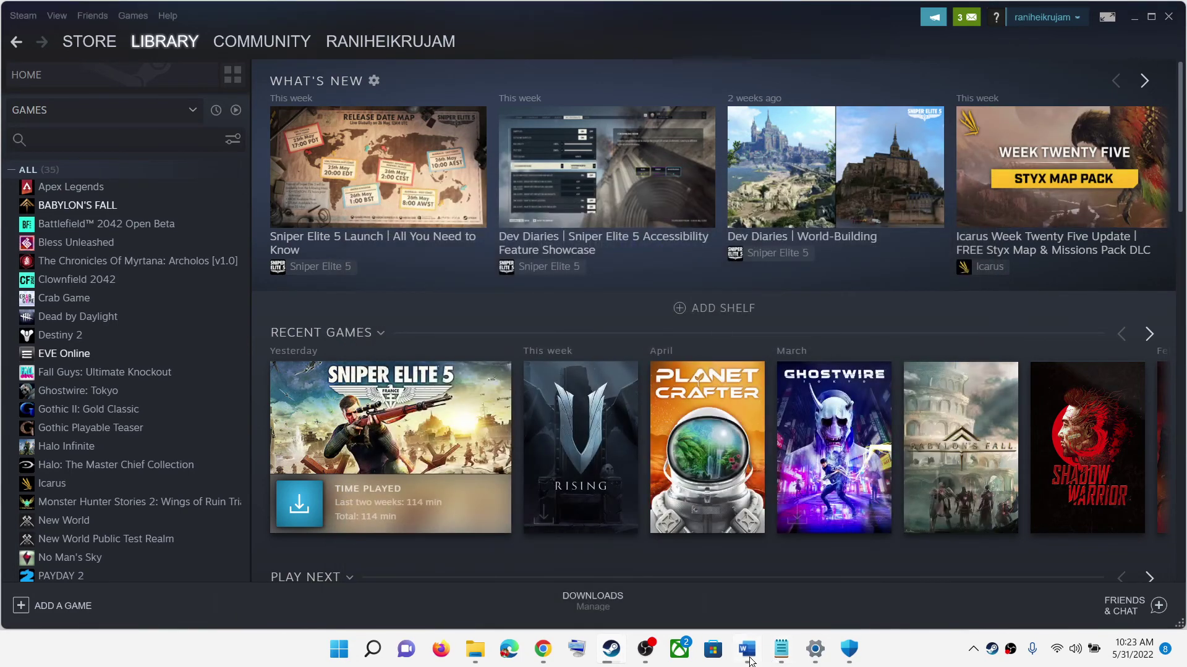
pyautogui.click(751, 660)
# Scroll the Word notes to the Step 5 heading and select part of it.
pyautogui.scroll(-1, 279, 365)
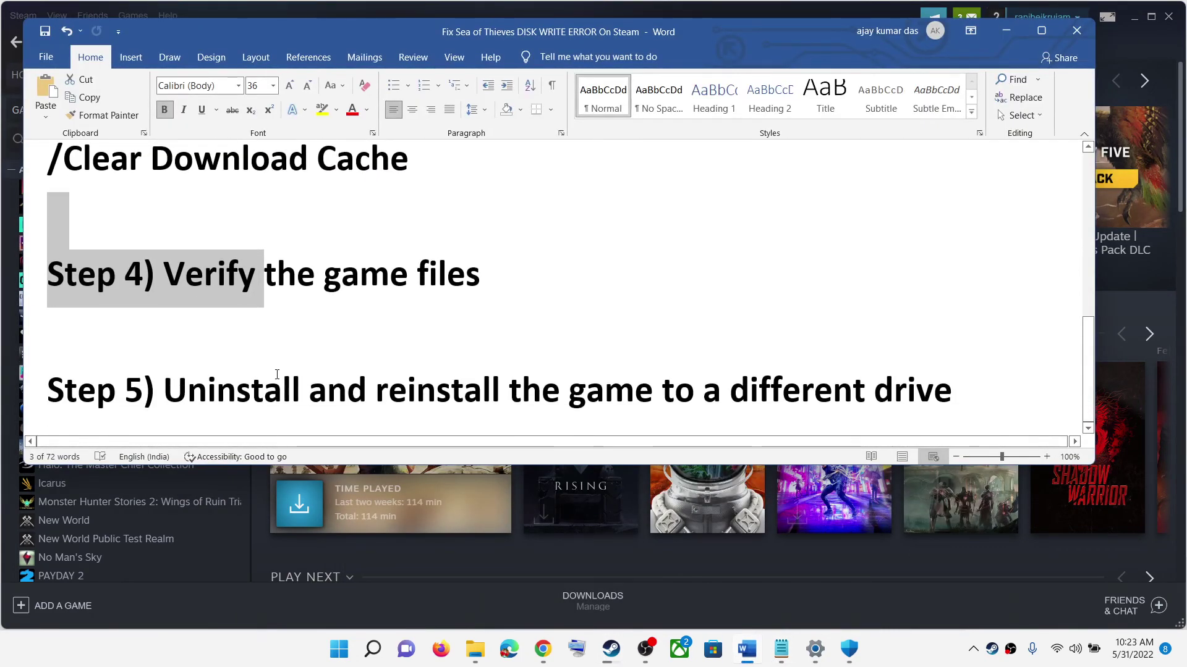
pyautogui.moveTo(165, 391); pyautogui.dragTo(883, 393)
pyautogui.click(264, 390)
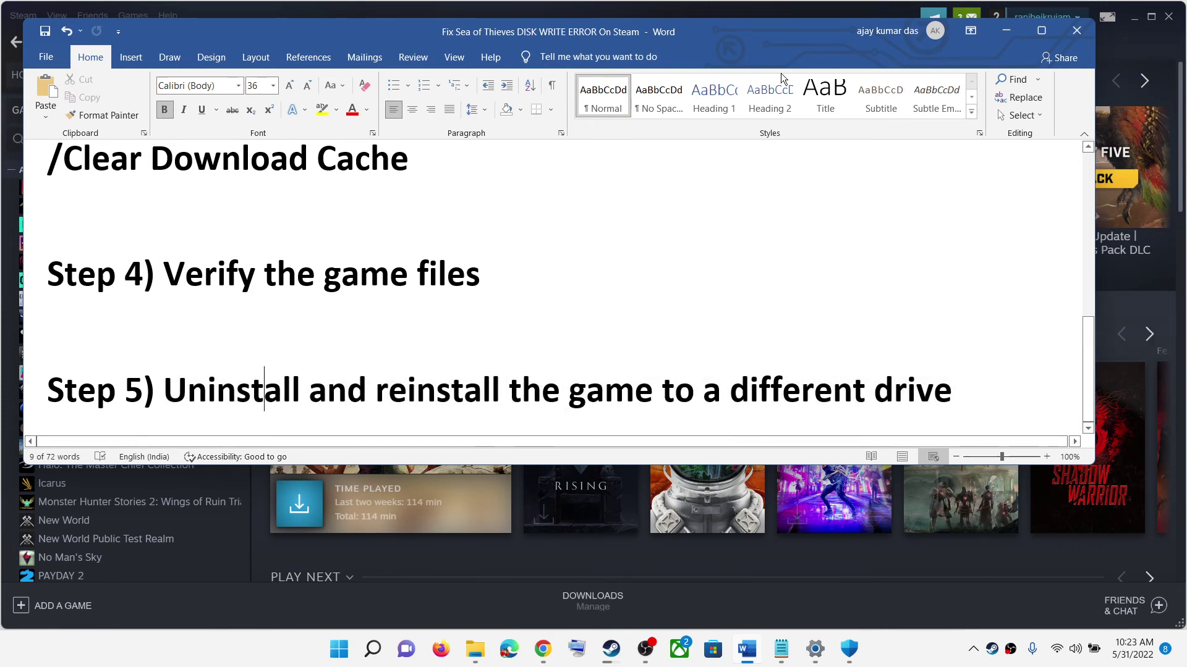
# Show the Manage > Uninstall option for BABYLON'S FALL in the Steam library.
pyautogui.click(1005, 30)
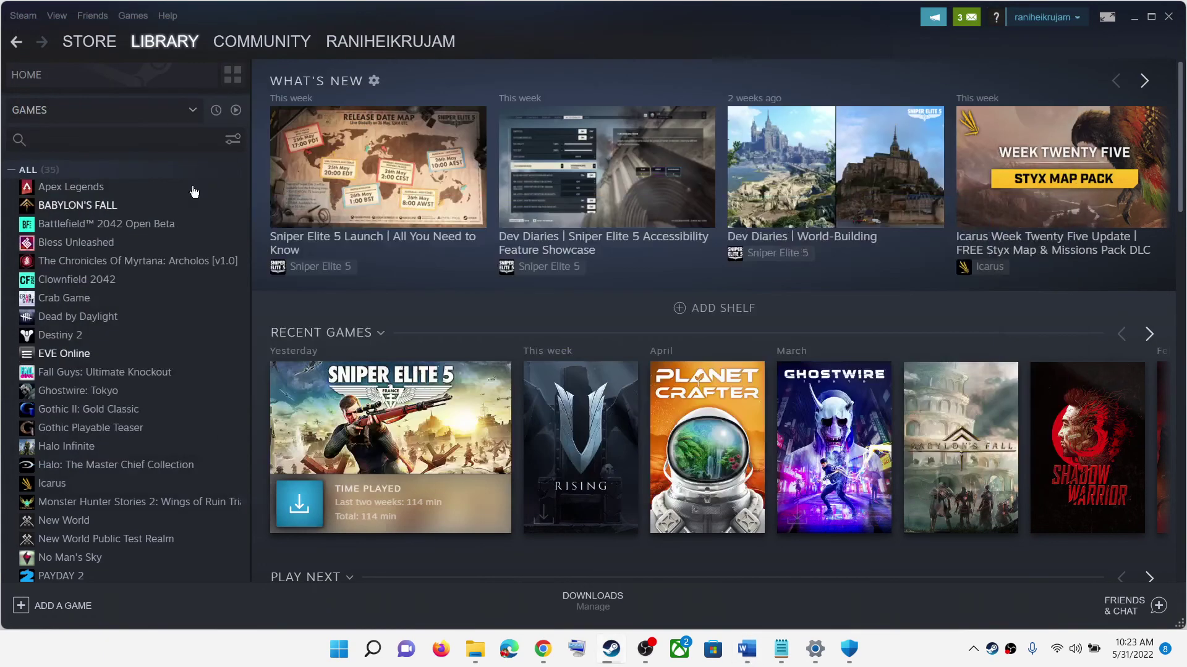
pyautogui.rightClick(103, 213)
pyautogui.moveTo(140, 280)
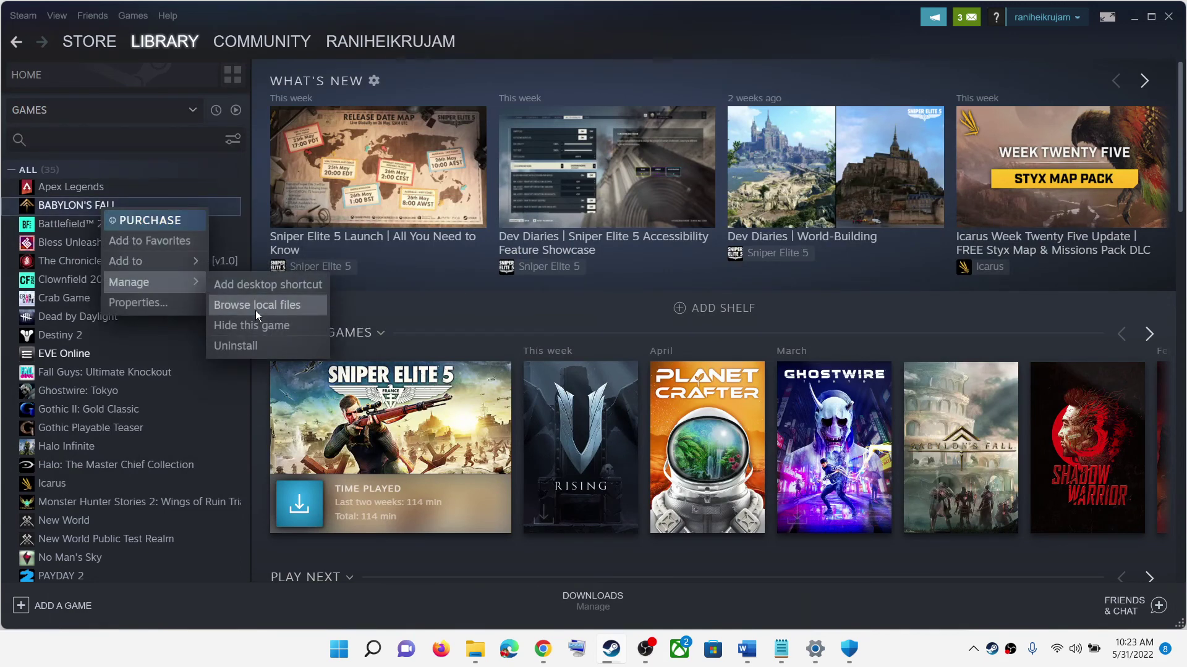
pyautogui.click(243, 345)
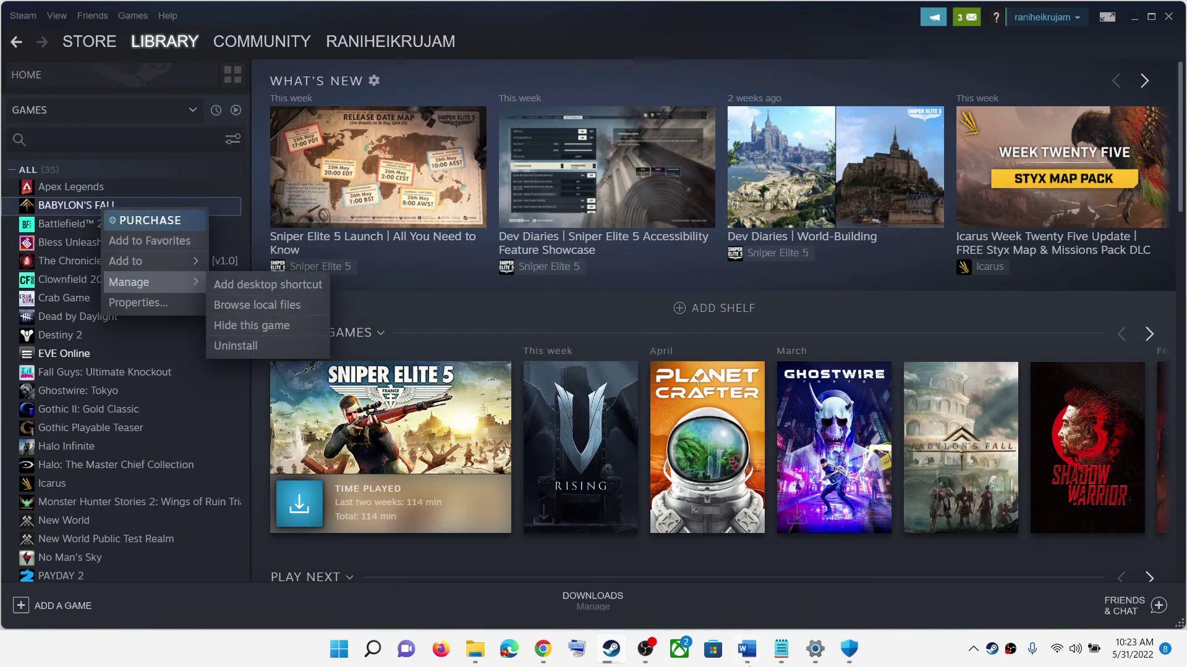
# Open the Start menu's power options, then bring the Word notes forward.
pyautogui.moveTo(472, 661)
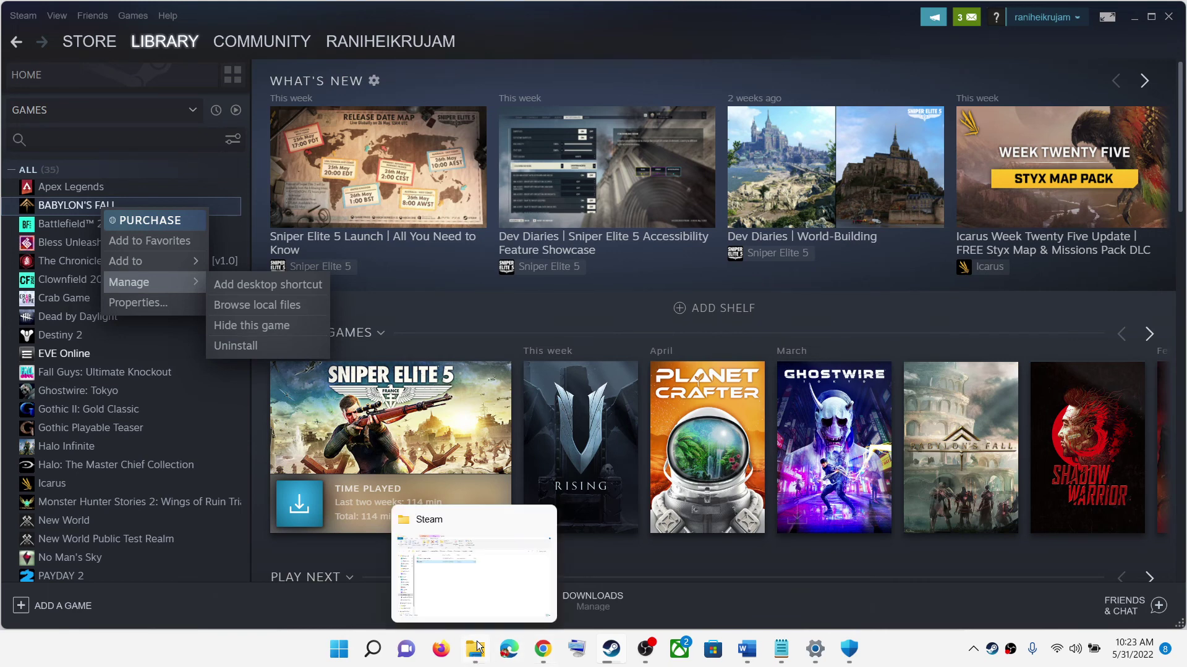
pyautogui.click(338, 658)
pyautogui.click(785, 596)
pyautogui.click(759, 658)
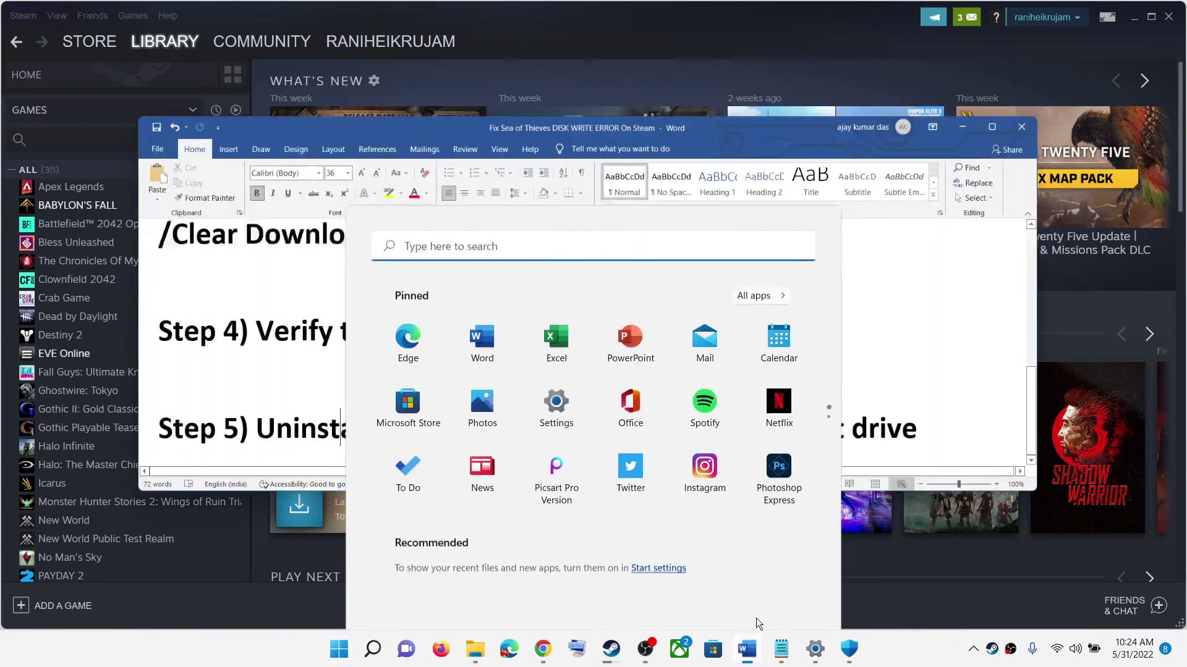
# Highlight 'reinstall to a different drive' in the Step 5 heading.
pyautogui.moveTo(452, 398); pyautogui.dragTo(831, 393)
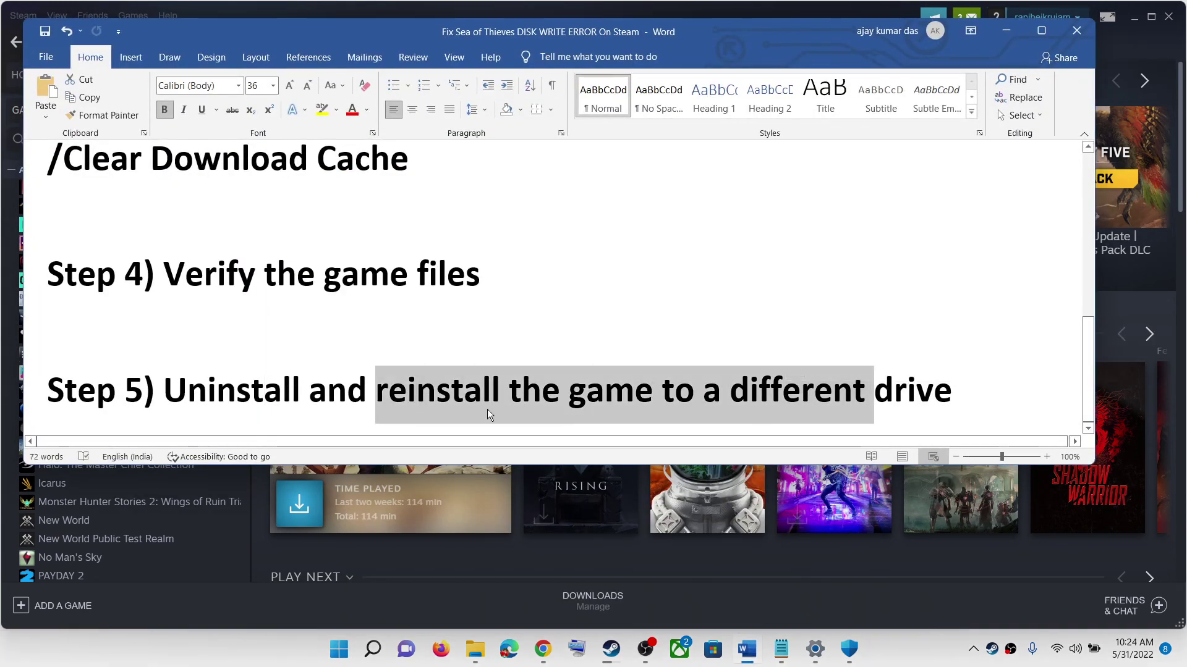
pyautogui.moveTo(377, 395); pyautogui.dragTo(877, 374)
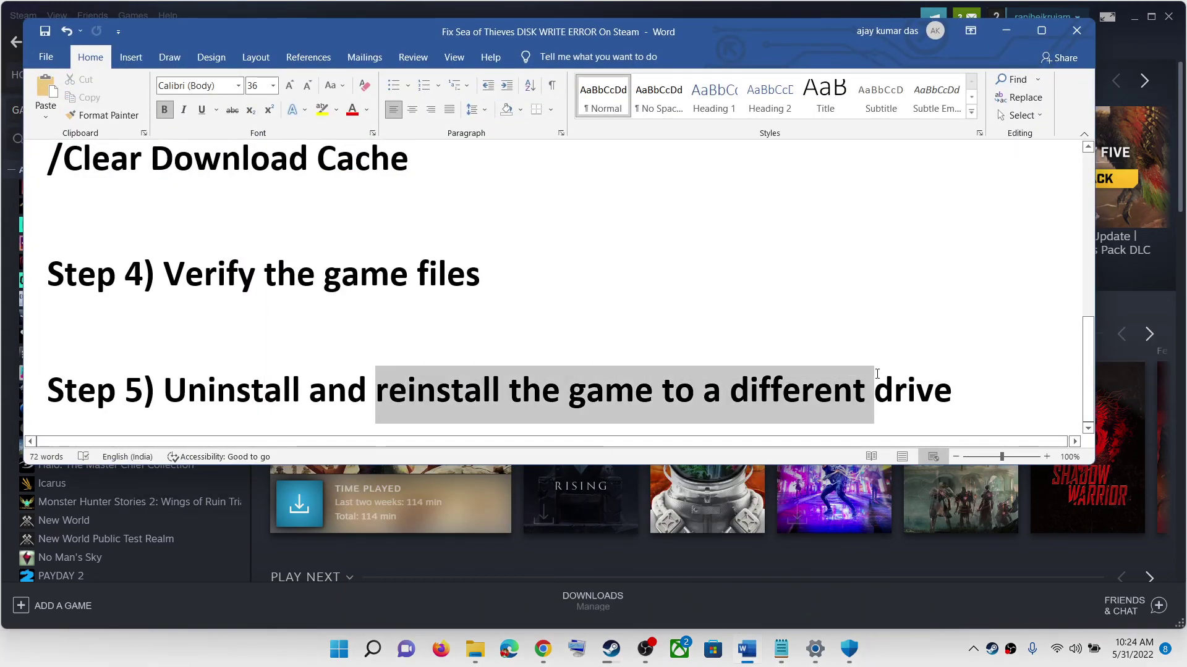
pyautogui.click(417, 395)
pyautogui.moveTo(377, 396); pyautogui.dragTo(989, 391)
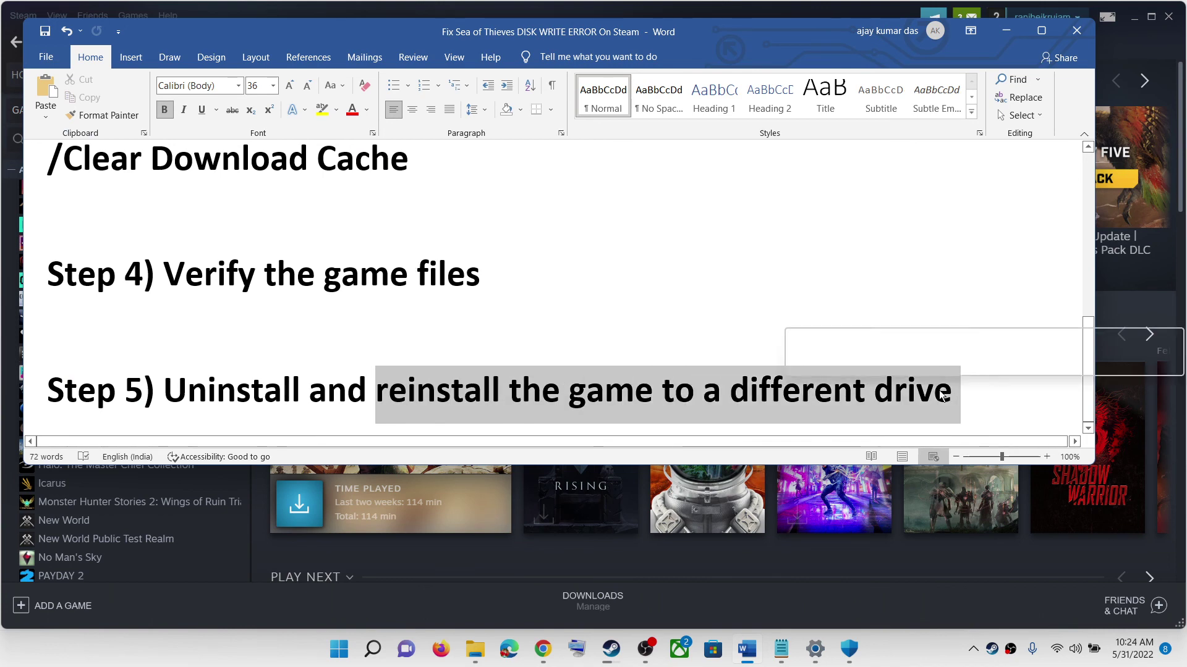
# Scroll to the top and highlight 'DISK WRITE ERROR' and 'Sea of Thieves' in the title.
pyautogui.moveTo(1088, 380); pyautogui.dragTo(1089, 192)
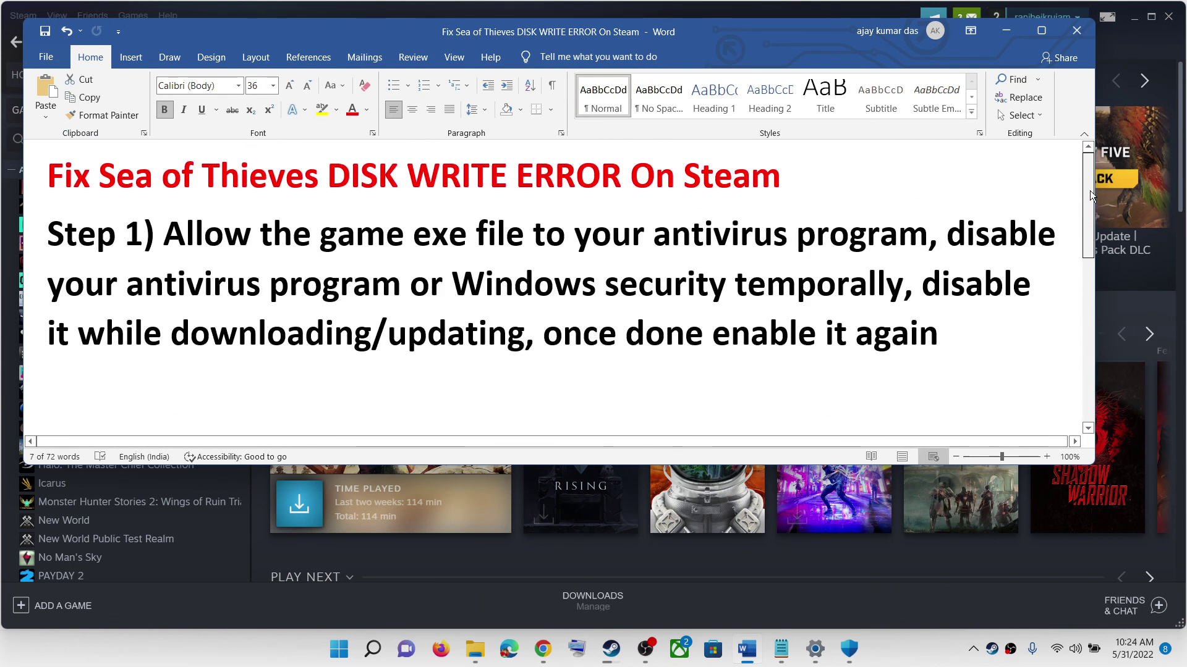
pyautogui.moveTo(328, 171); pyautogui.dragTo(629, 179)
pyautogui.moveTo(102, 176); pyautogui.dragTo(326, 179)
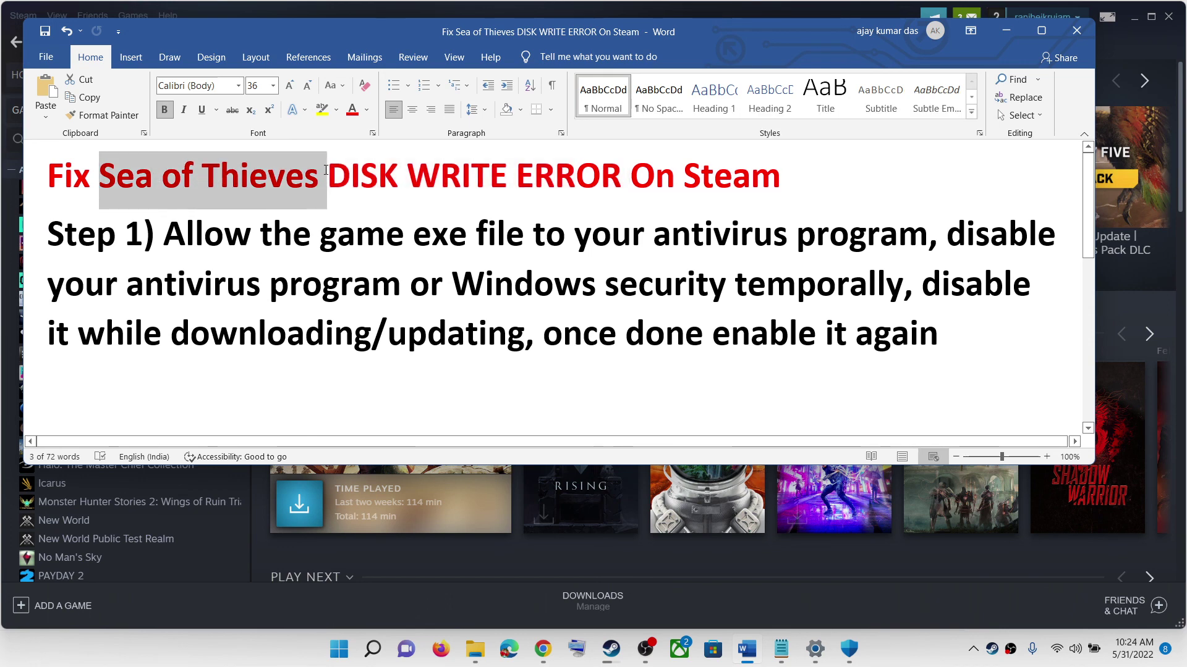